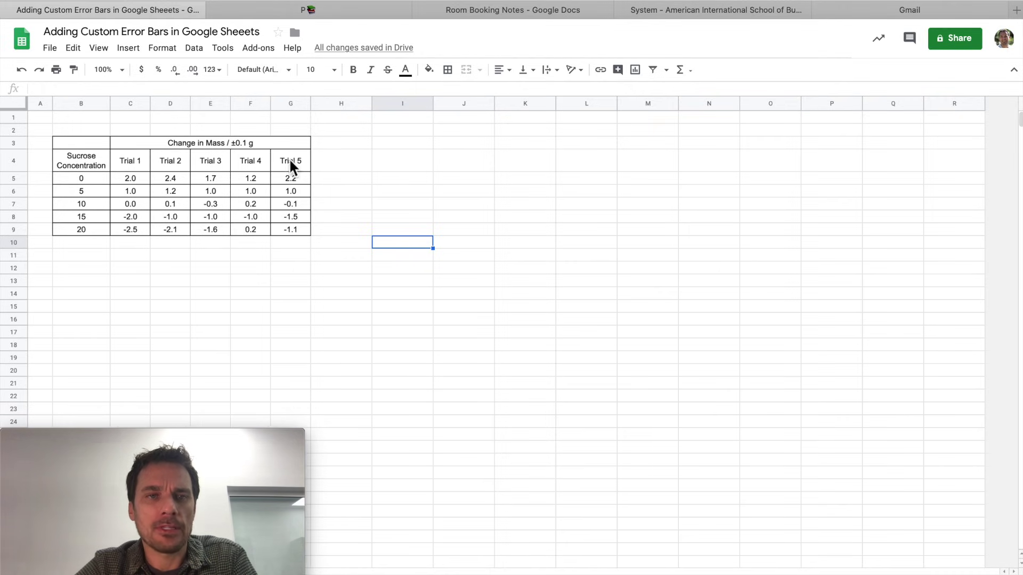
Enter the headers 'Average' in H4 and 'Standard Deviation' in I4
click(331, 165)
text(Ave)
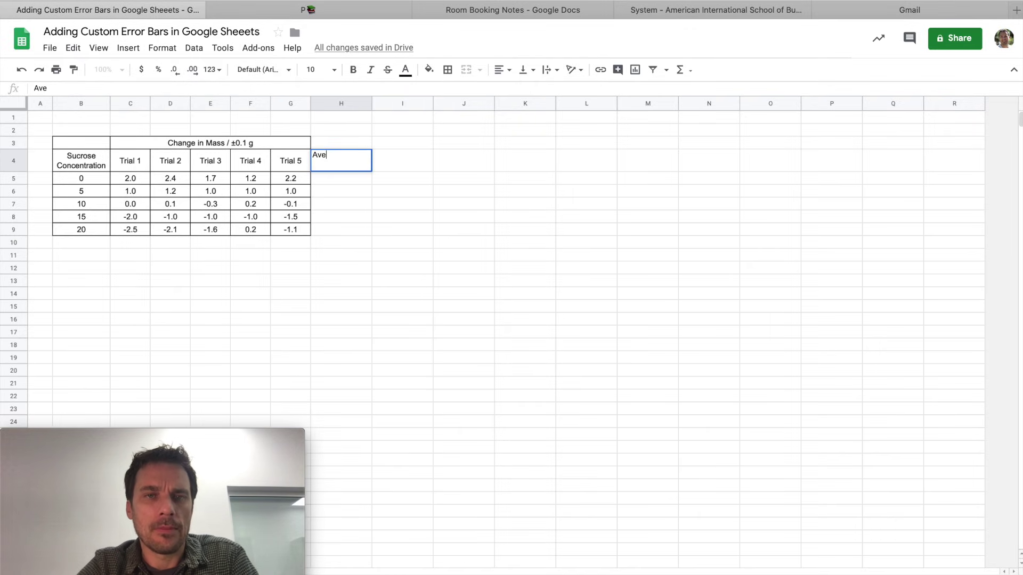
text(rage)
click(400, 160)
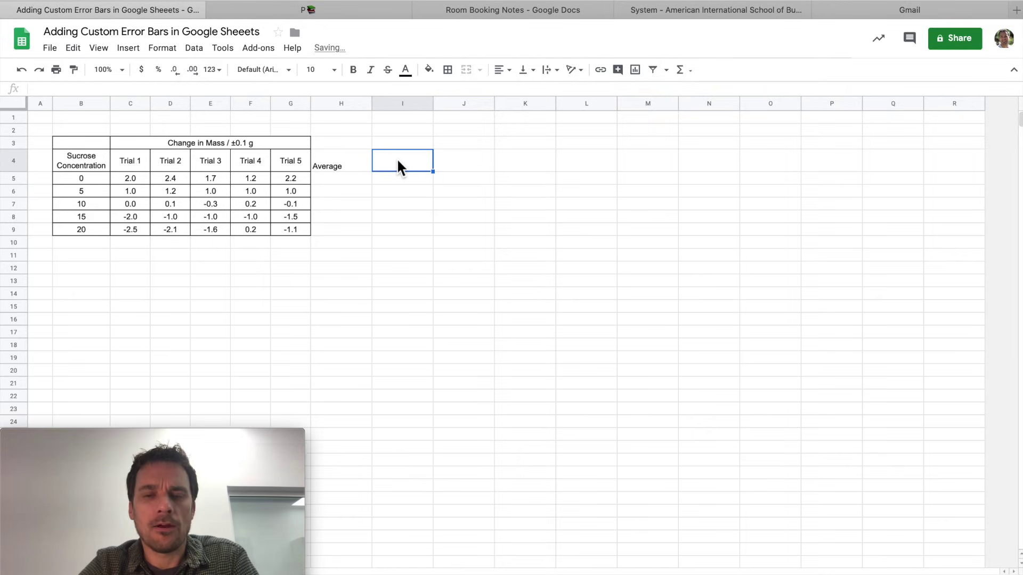
text(Stand)
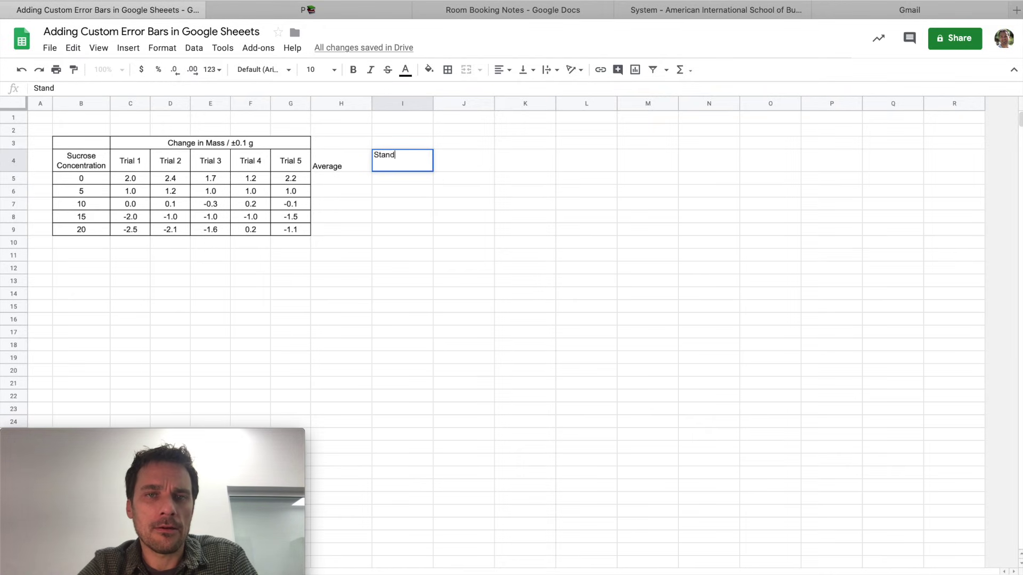
text(ard Deviation)
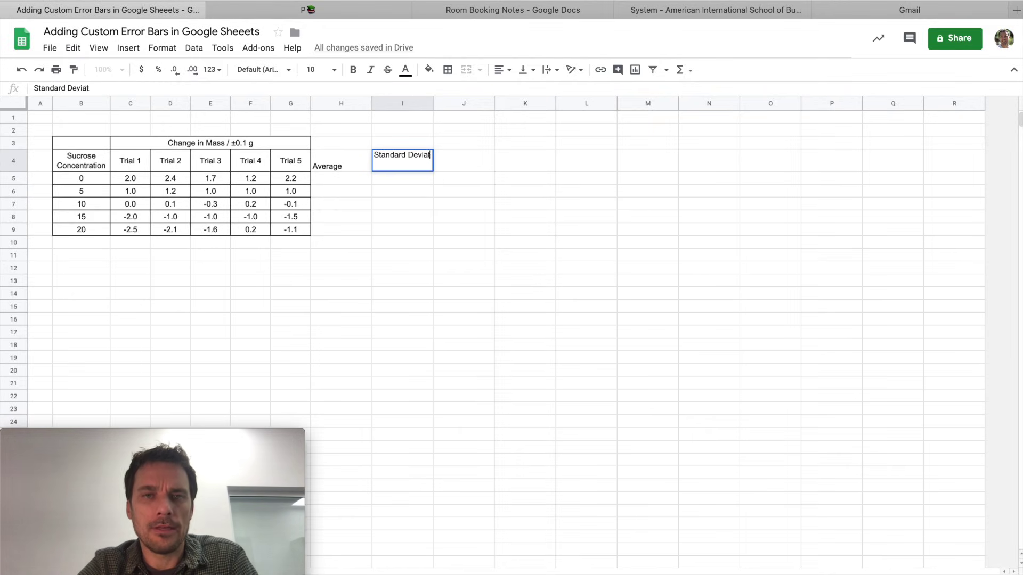
click(438, 221)
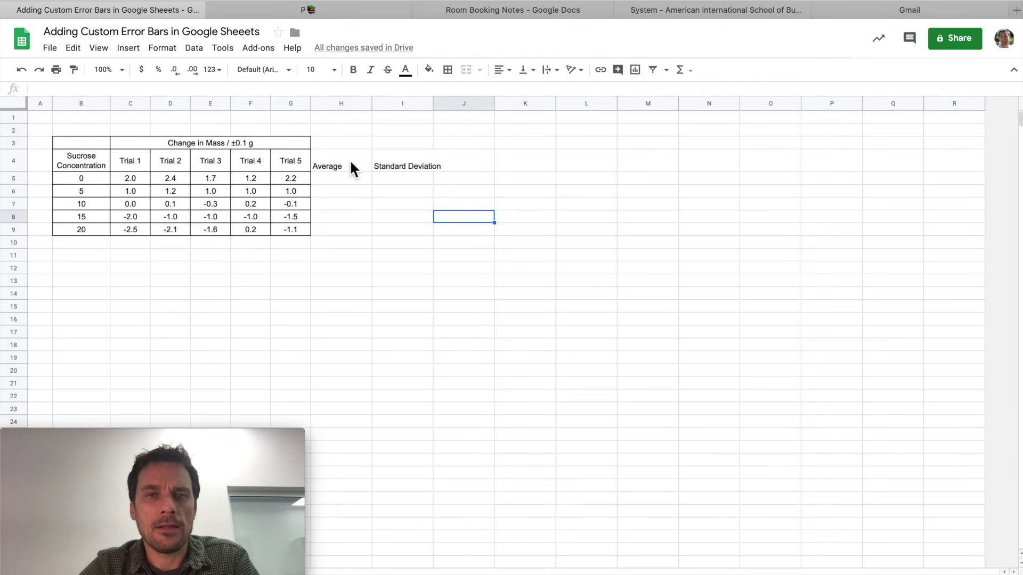
Give H4:I9 all borders, wrapped text, and middle and centre alignment
drag(352, 164, 397, 229)
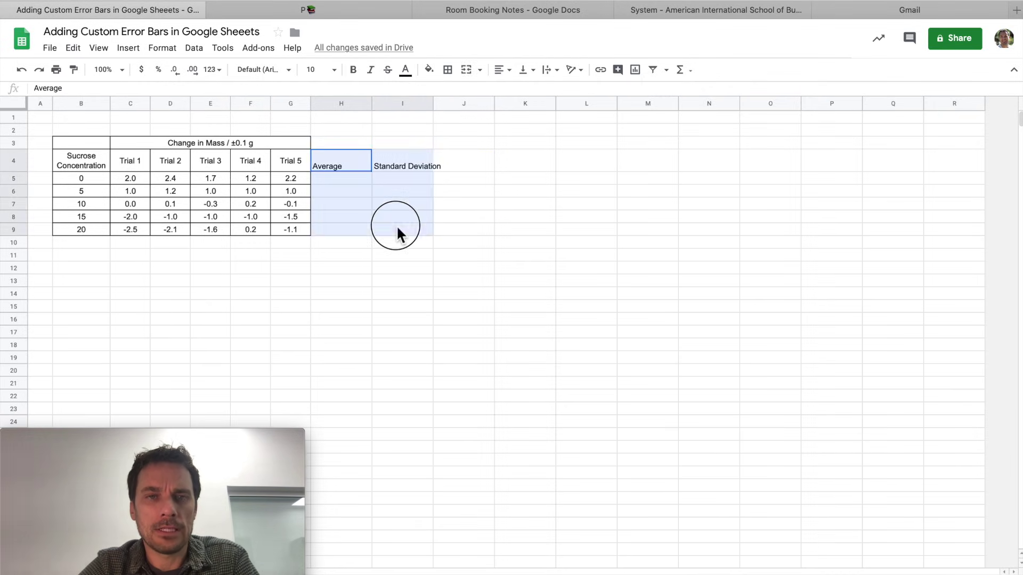
click(449, 72)
click(453, 93)
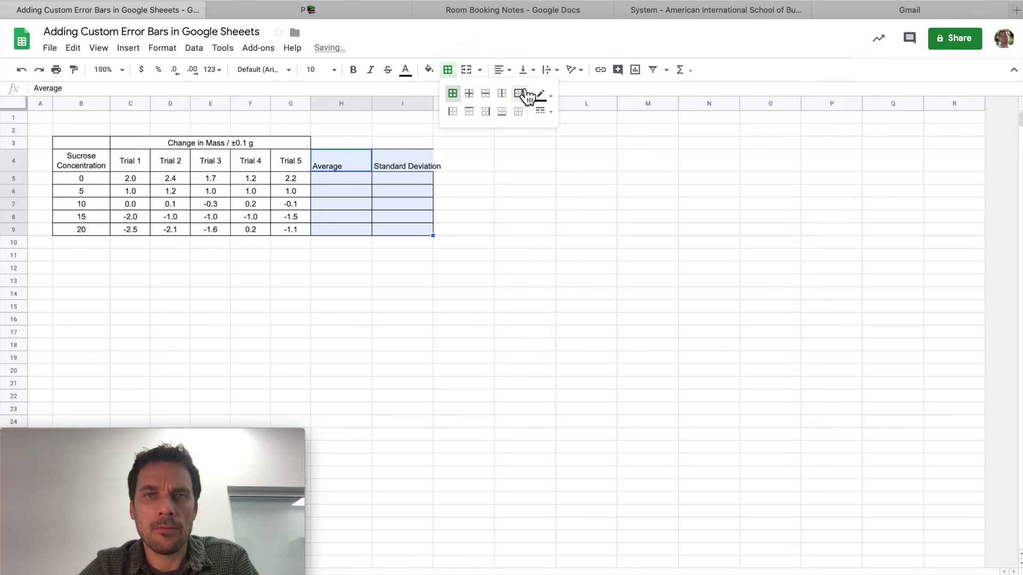
click(551, 70)
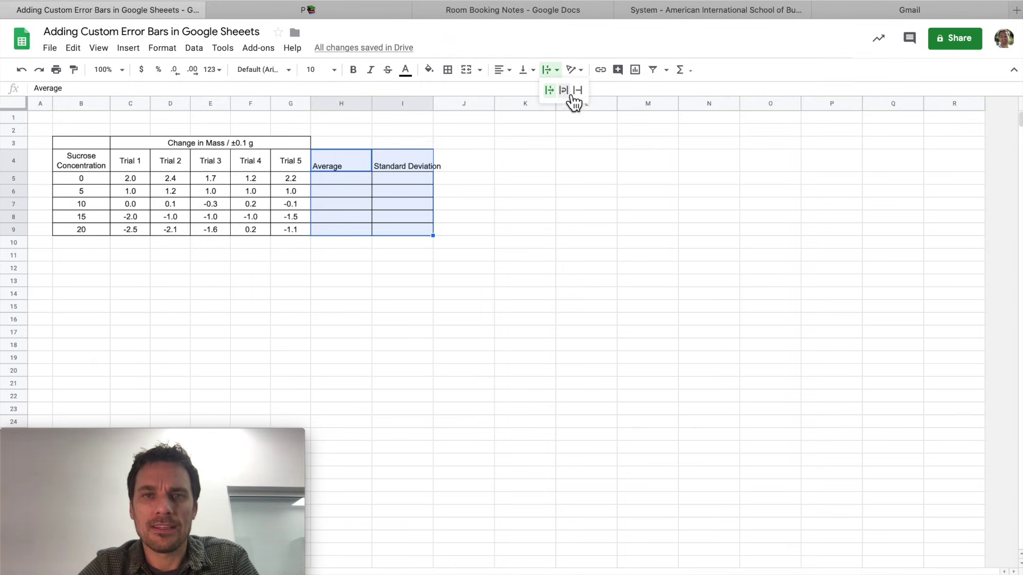
click(563, 95)
click(527, 71)
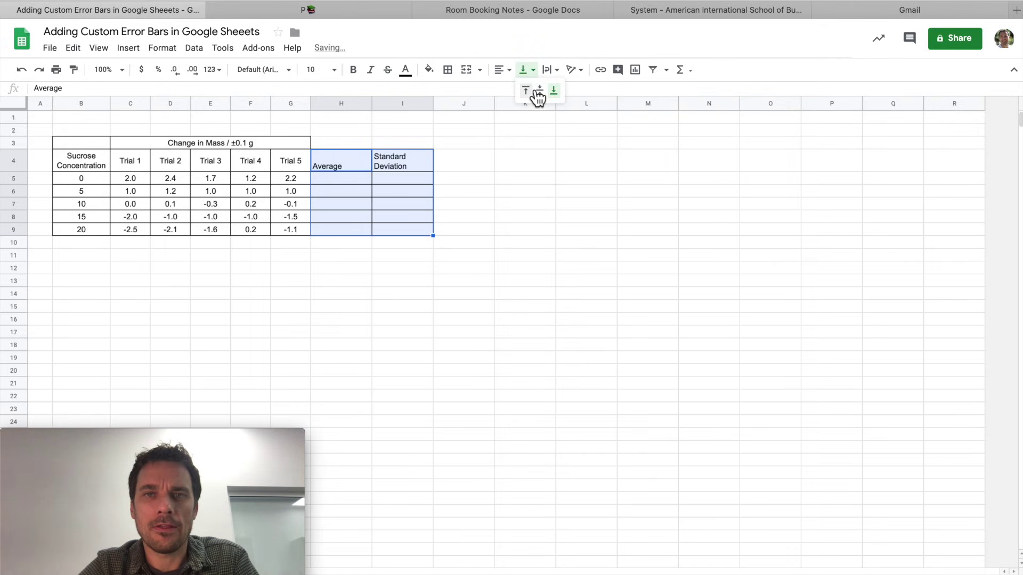
click(540, 91)
click(502, 70)
click(515, 89)
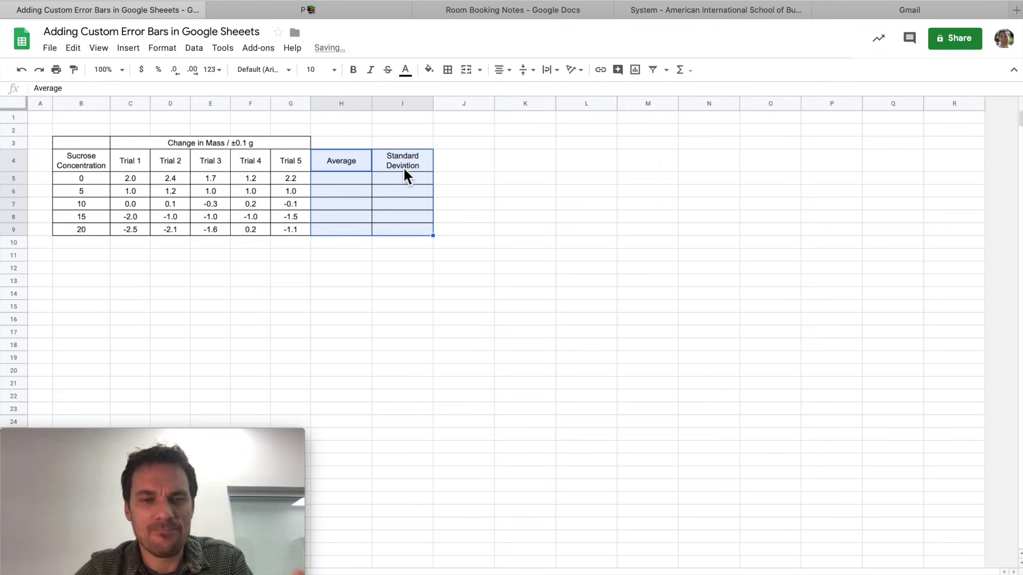
click(319, 181)
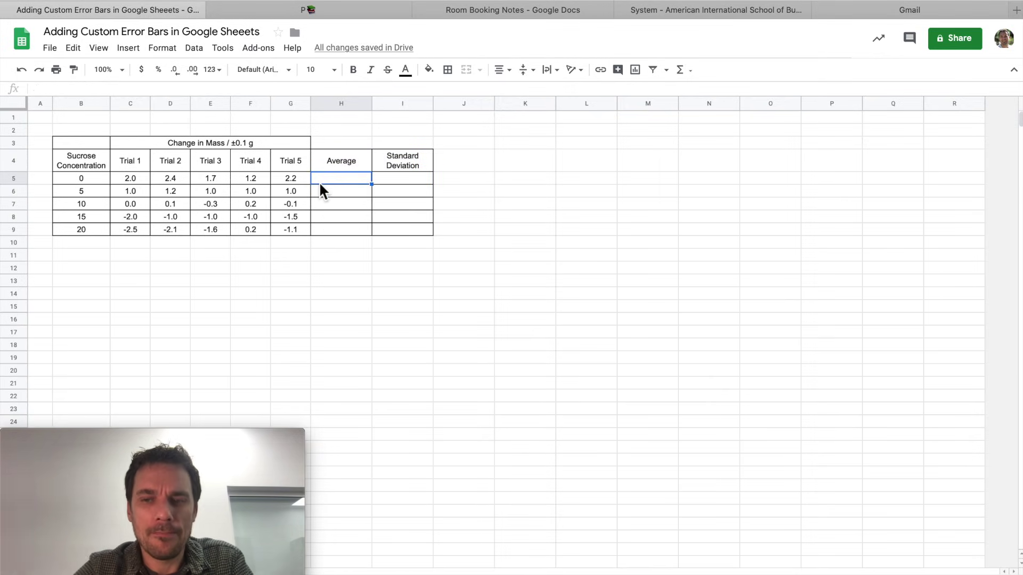
Enter =AVERAGE(C5:G5) in H5 and fill it down to H9
text(=a)
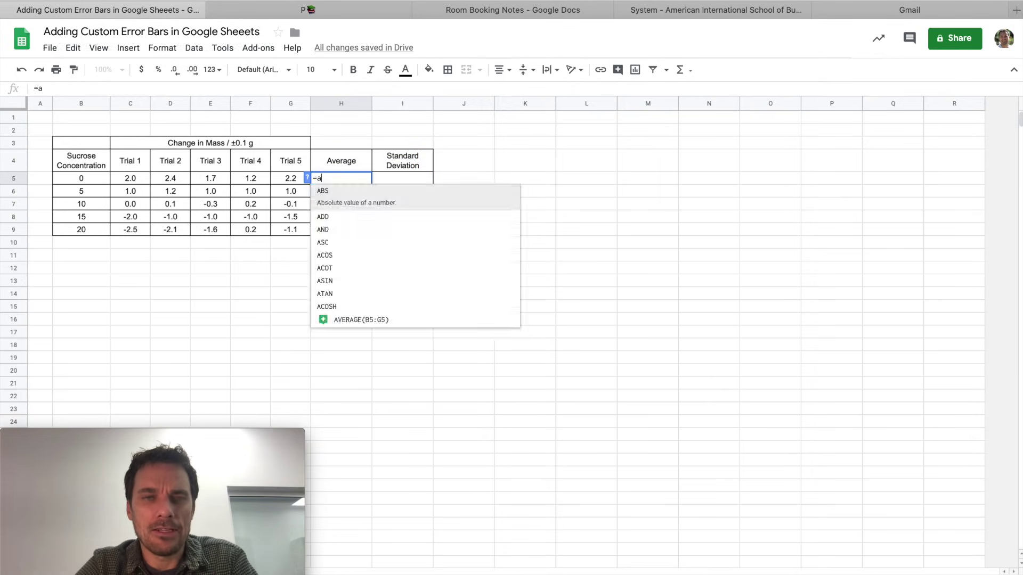
text(ver)
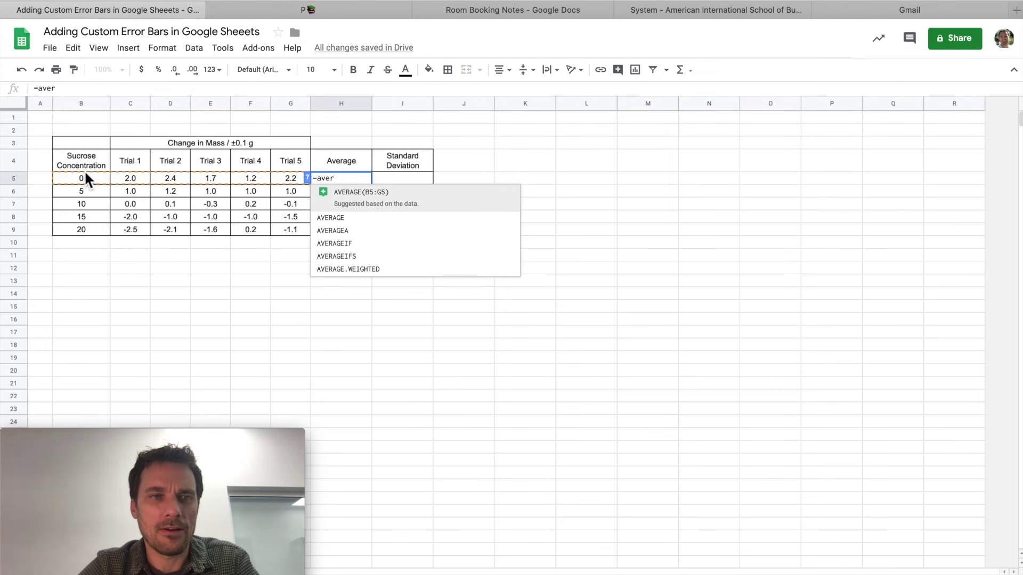
click(341, 218)
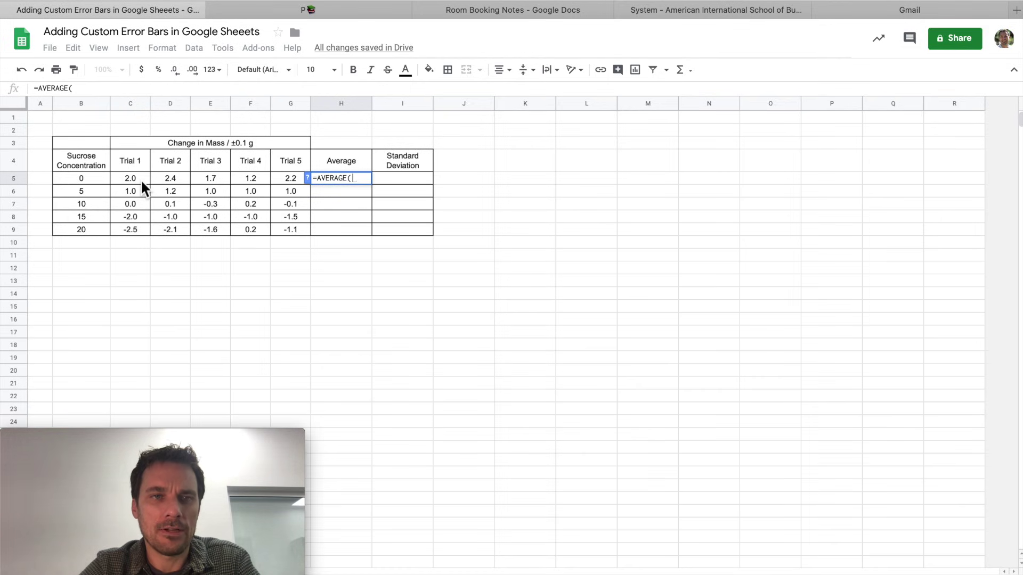
drag(141, 179, 282, 176)
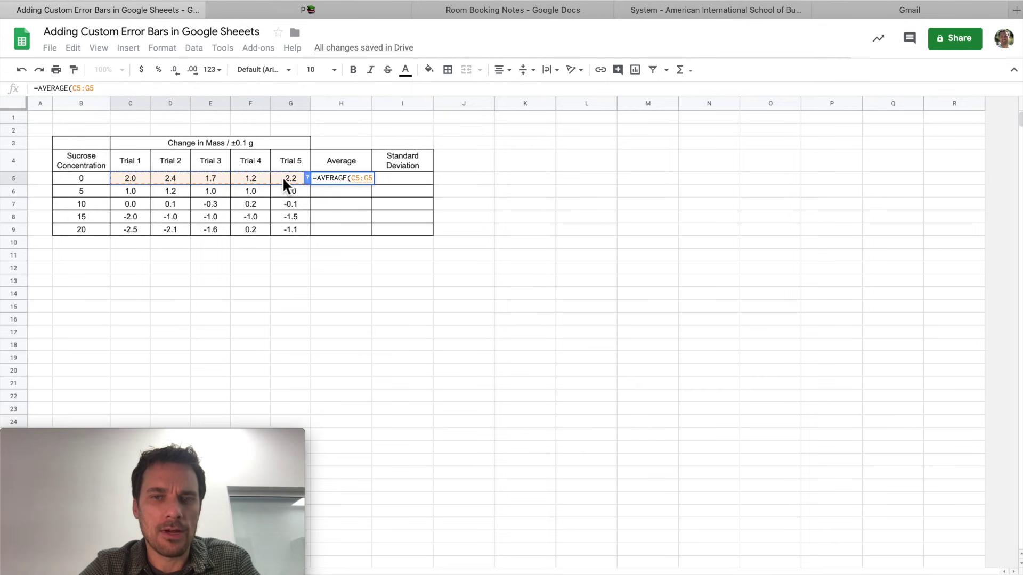
key(Return)
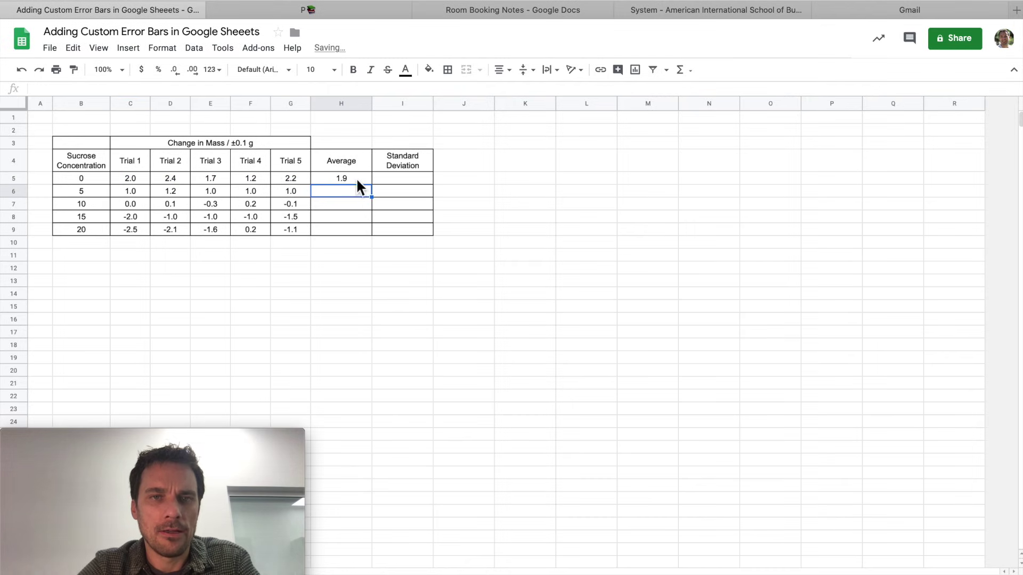
click(355, 177)
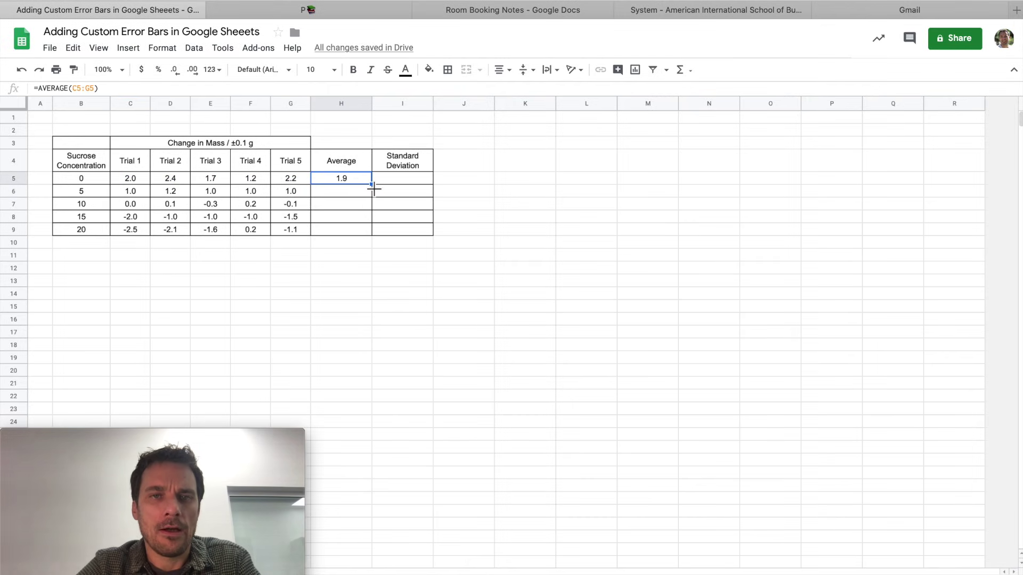
click(375, 187)
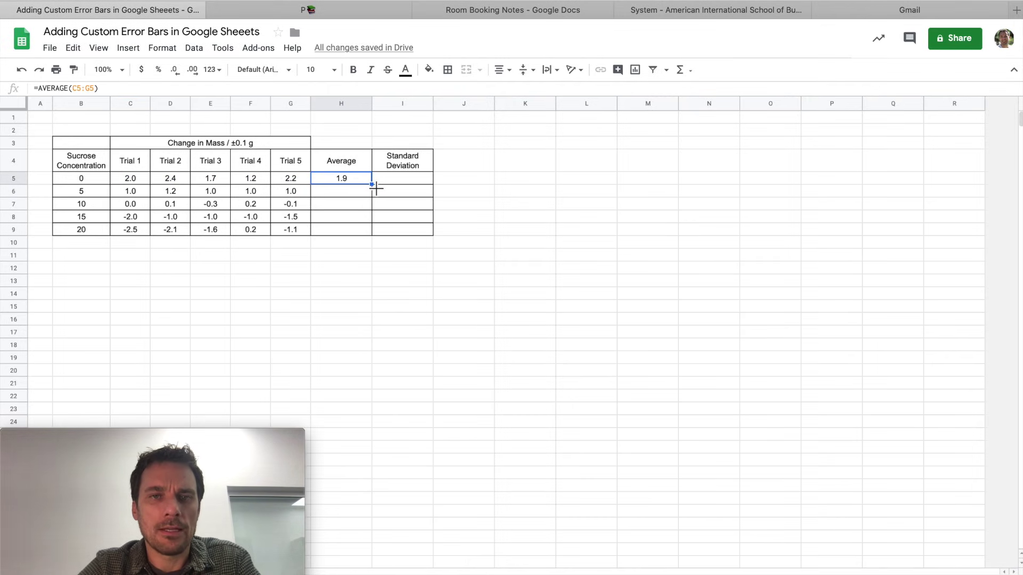
drag(376, 187, 376, 238)
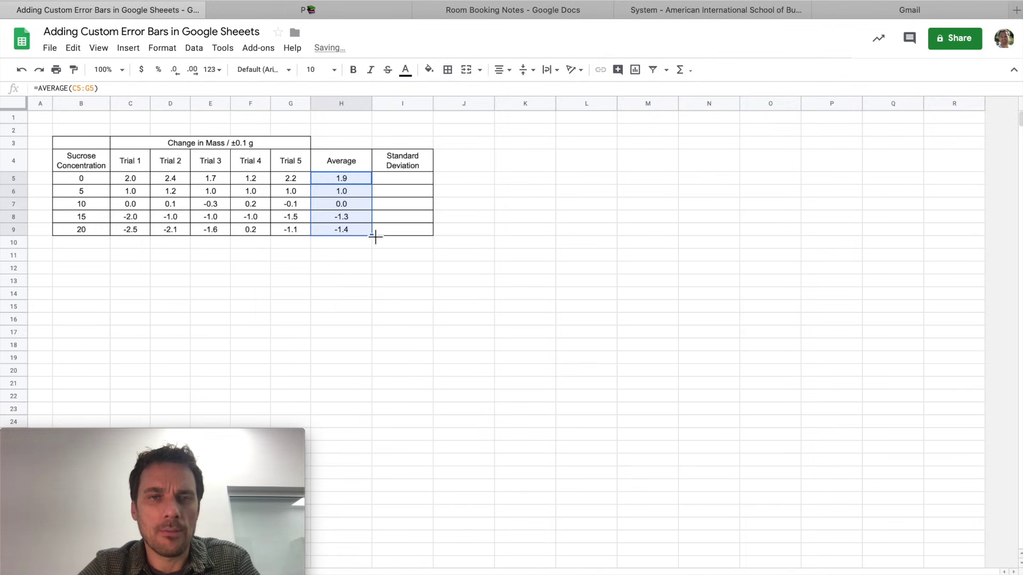
Enter =STDEV(C5:G5) in I5
click(398, 179)
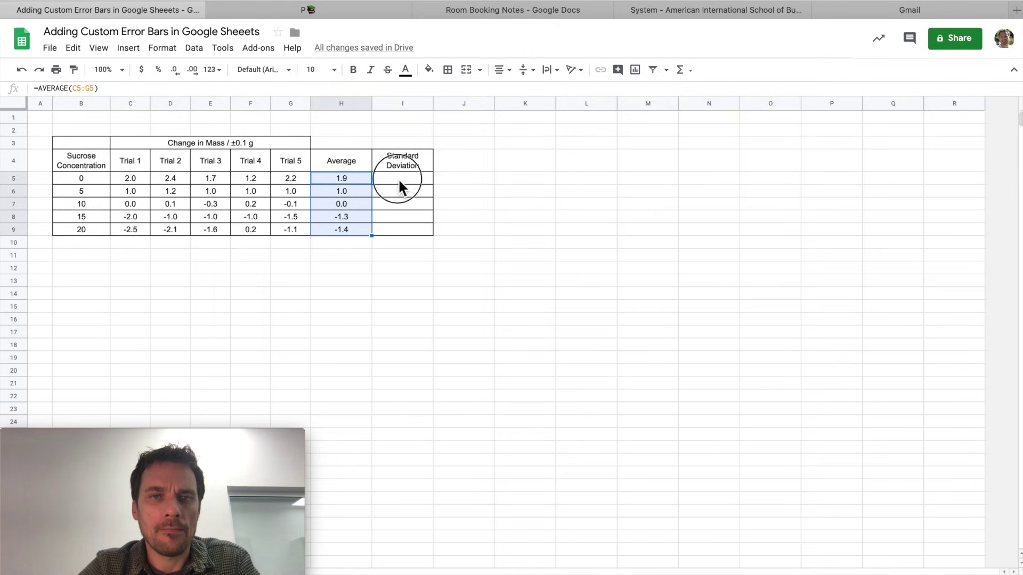
text(=)
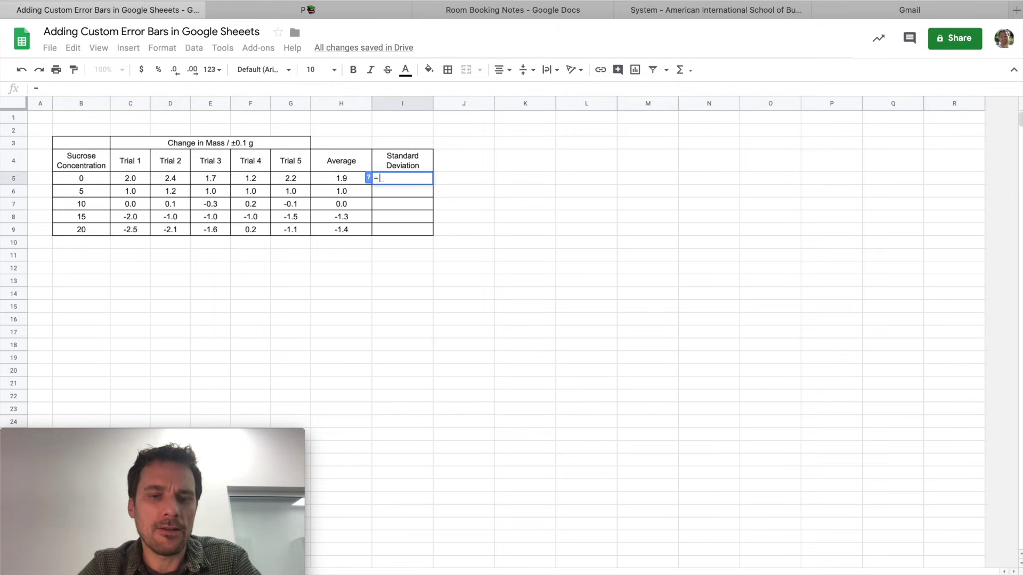
text(stdev)
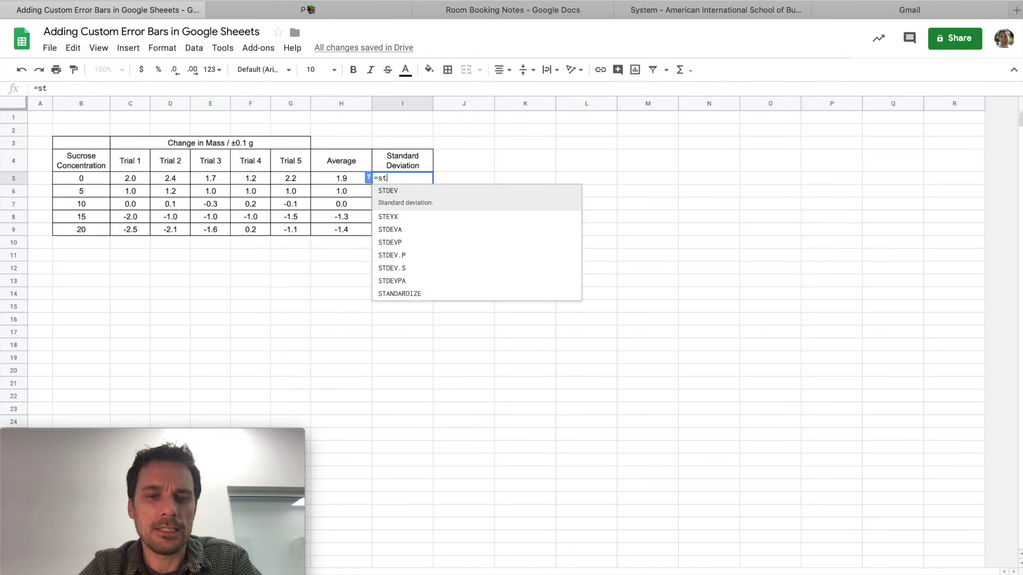
click(400, 201)
drag(138, 180, 279, 173)
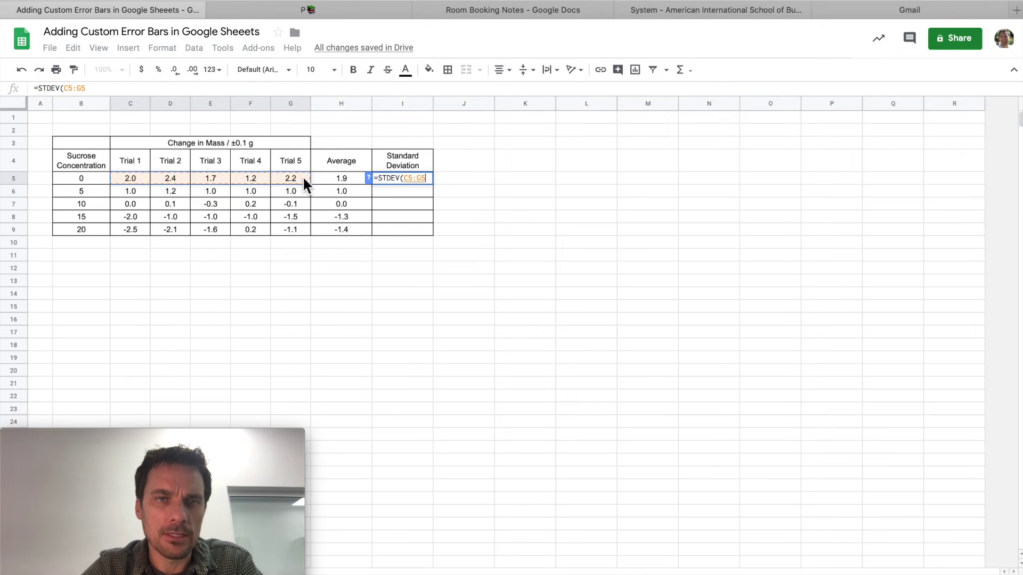
key(Return)
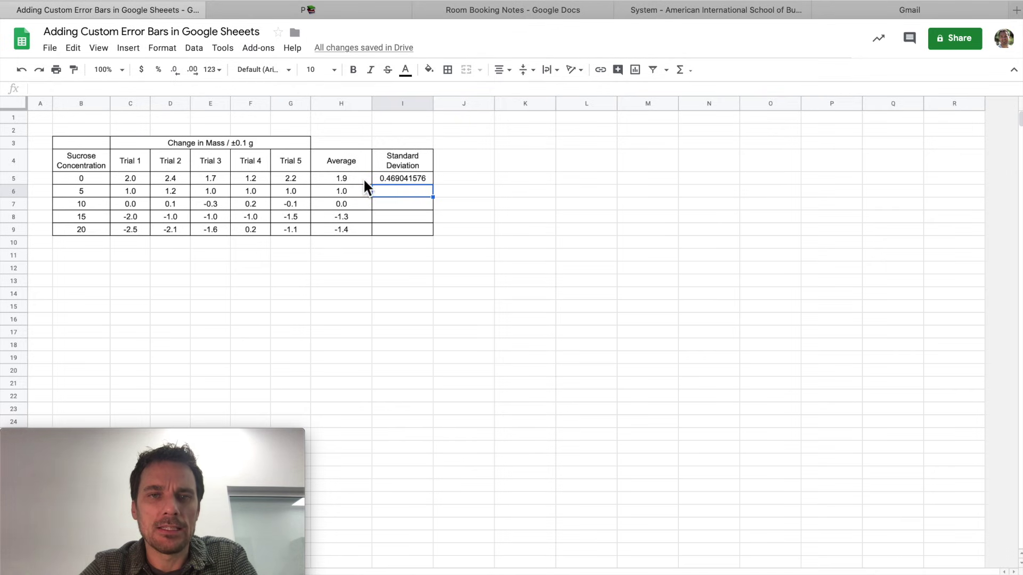
Round I5 to one decimal place and fill the formula down to I9
click(394, 181)
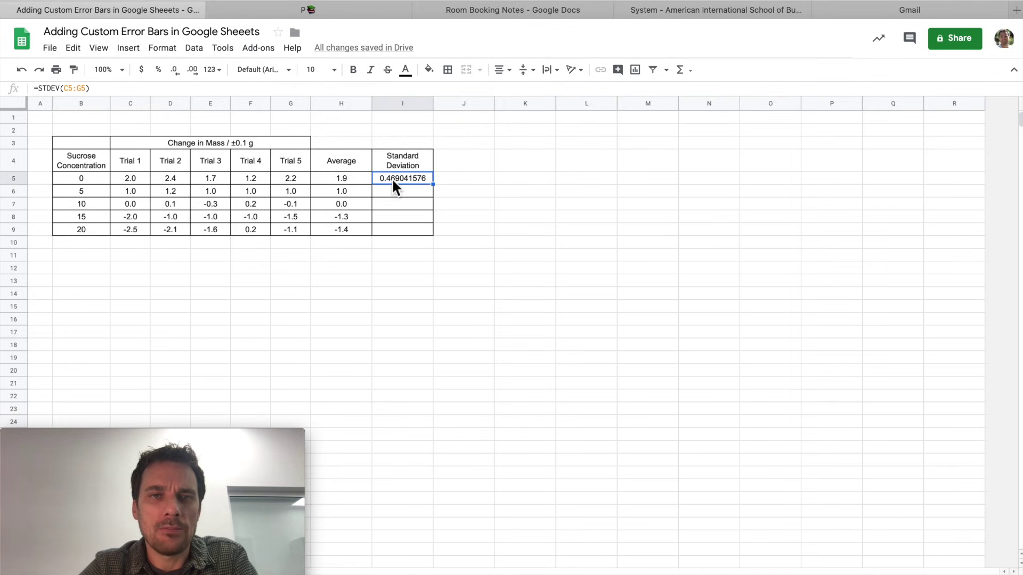
click(176, 72)
click(176, 72)
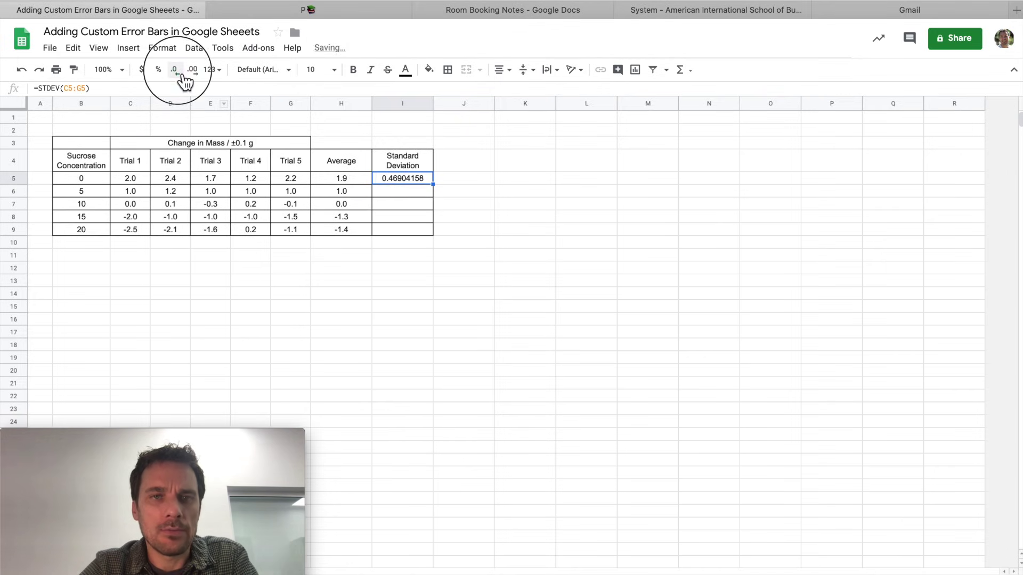
click(176, 72)
click(176, 72)
click(176, 72)
click(175, 72)
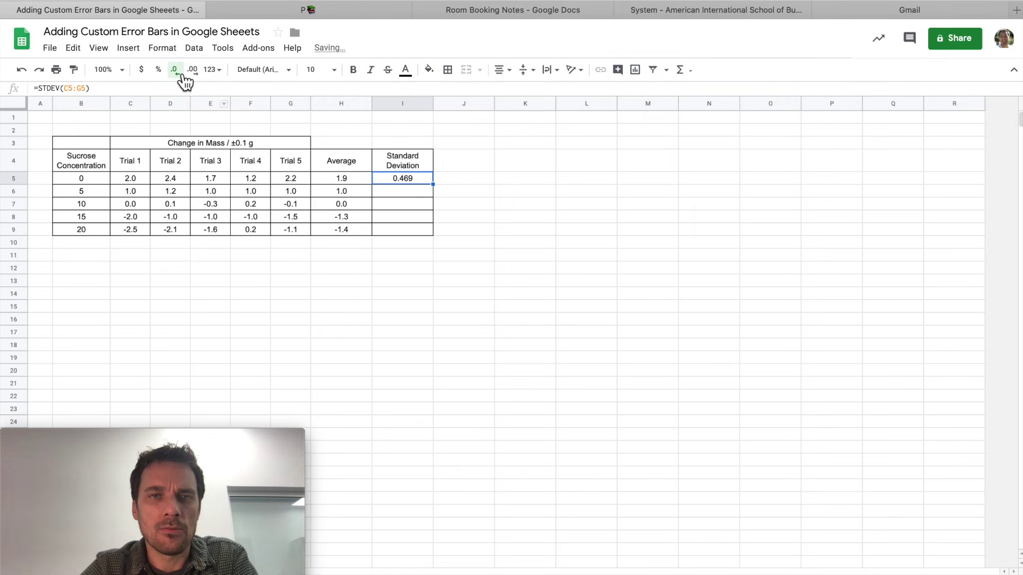
click(175, 71)
click(176, 71)
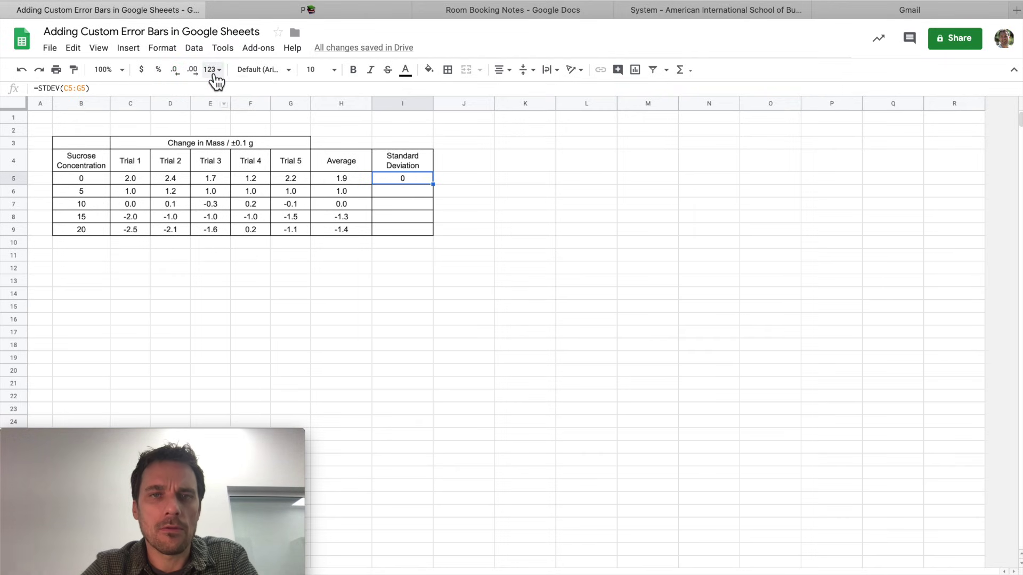
click(212, 70)
click(195, 72)
click(195, 73)
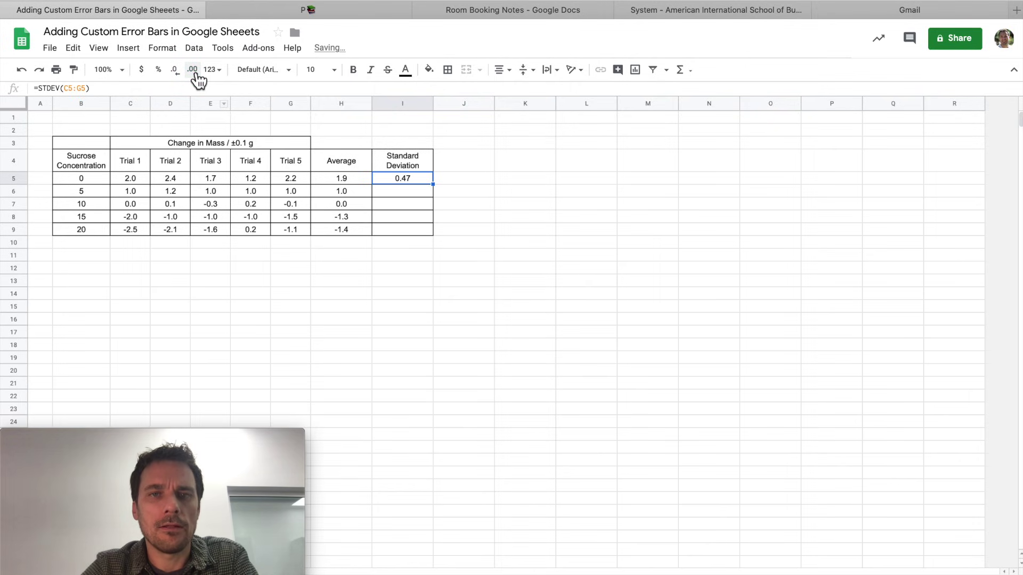
click(176, 72)
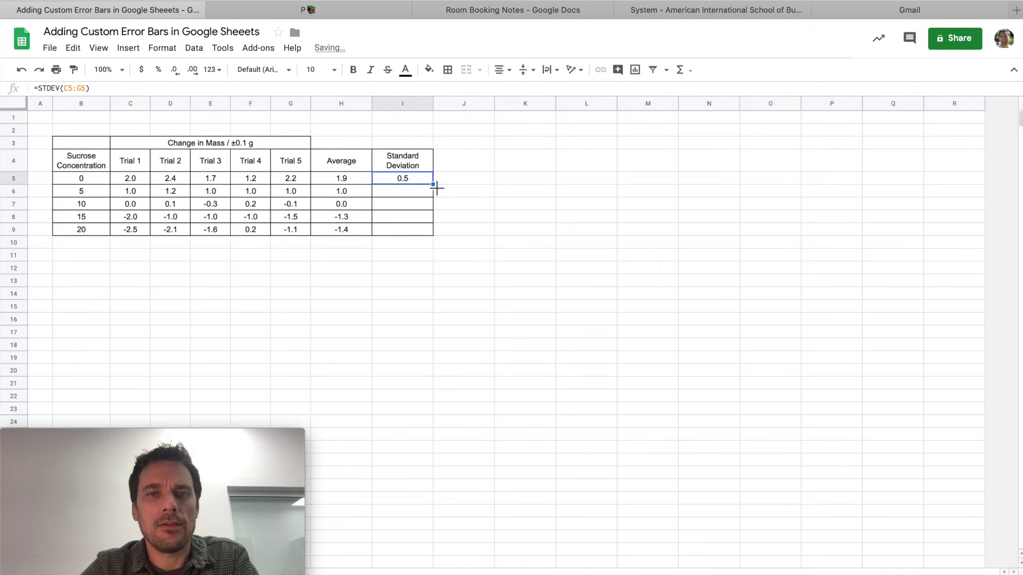
drag(433, 184, 434, 238)
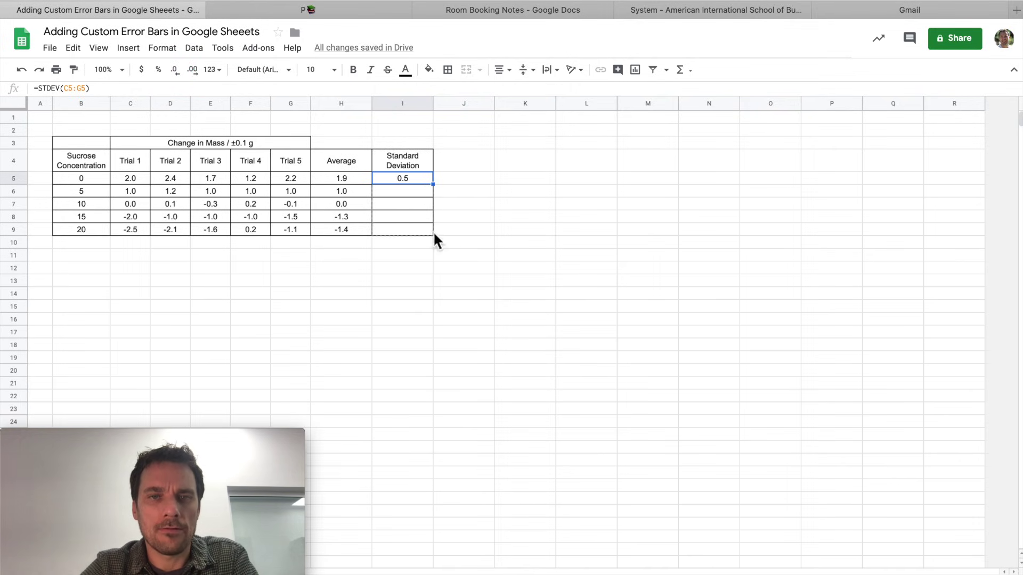
click(424, 272)
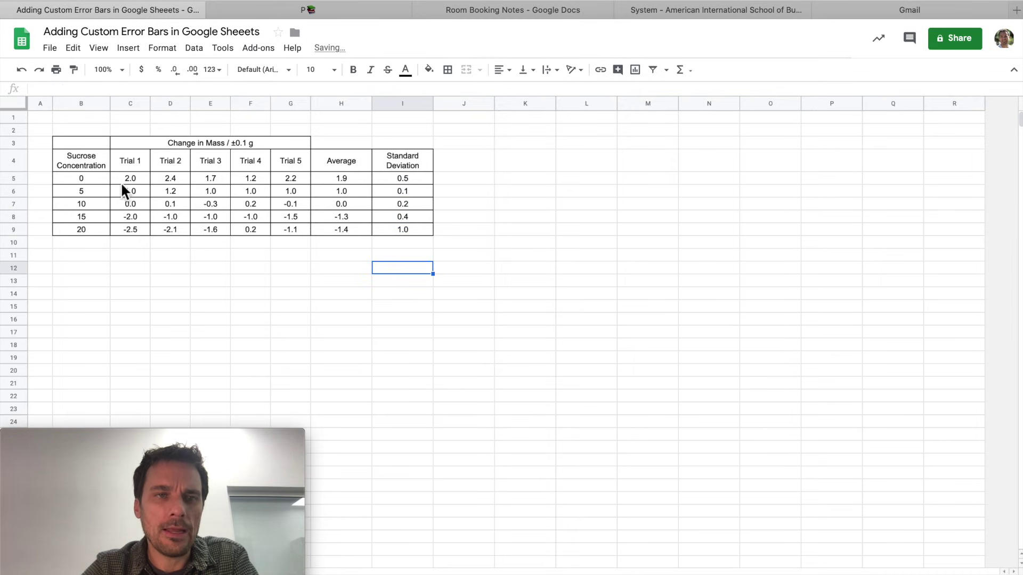
Paste the concentration column with its header at B12, then undo that paste
drag(94, 162, 97, 225)
key(ctrl+c)
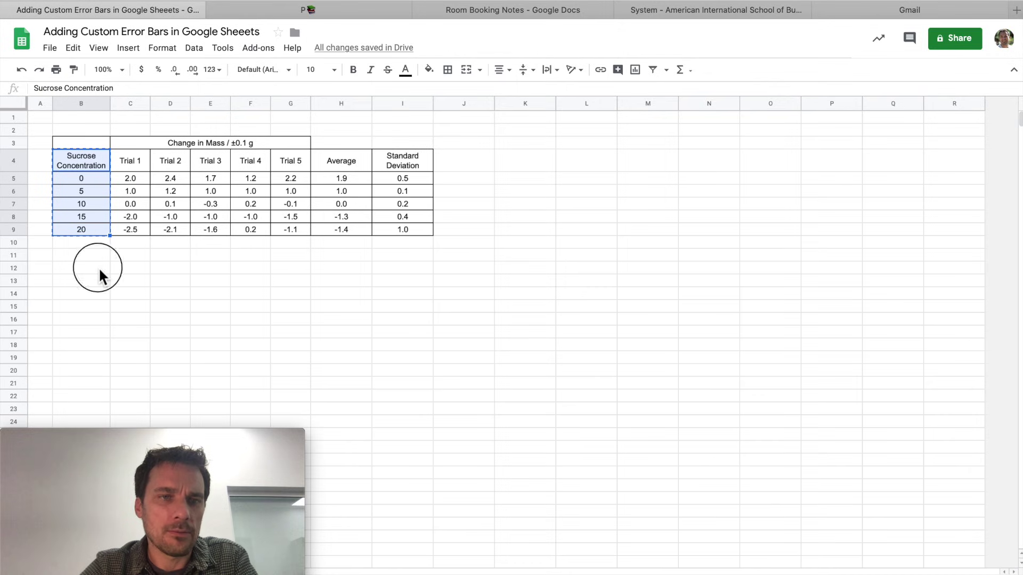
click(101, 274)
key(ctrl+v)
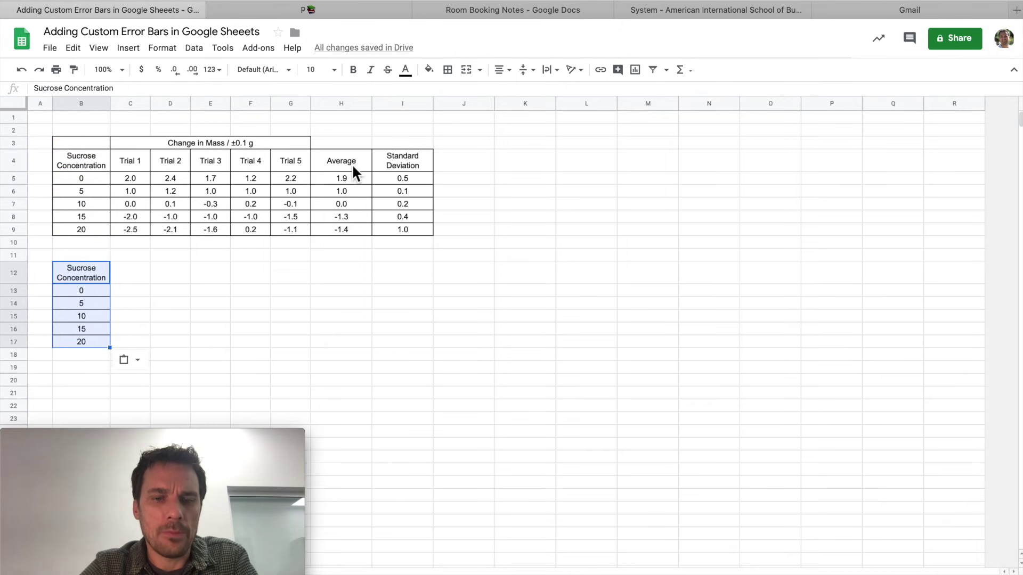
drag(341, 168, 329, 228)
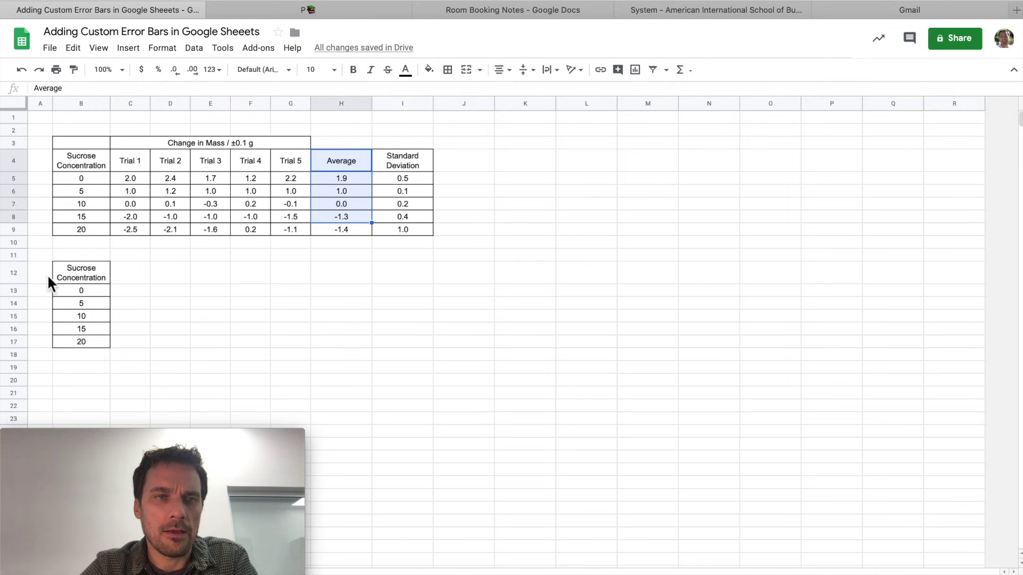
click(24, 273)
right_click(27, 274)
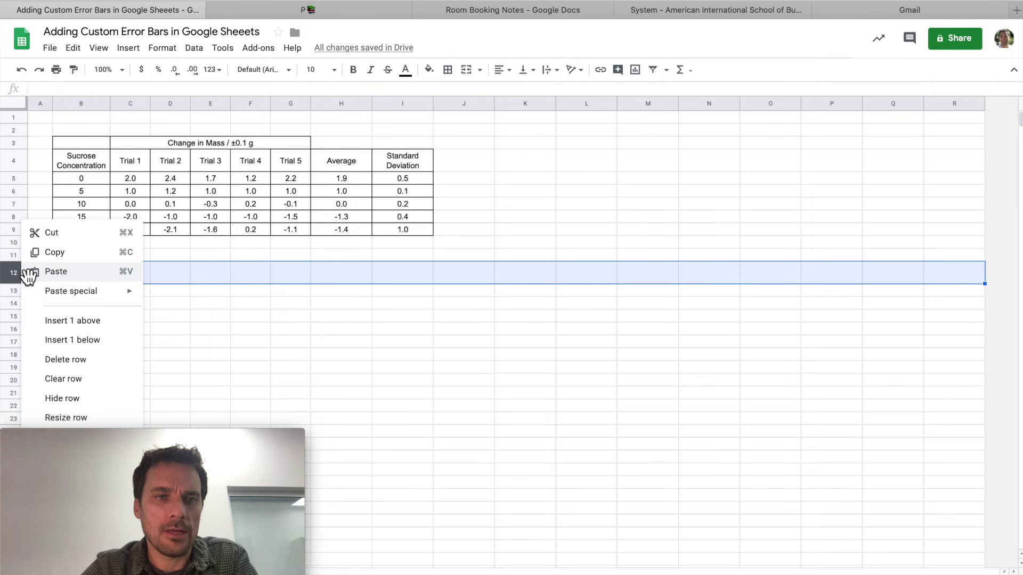
click(32, 271)
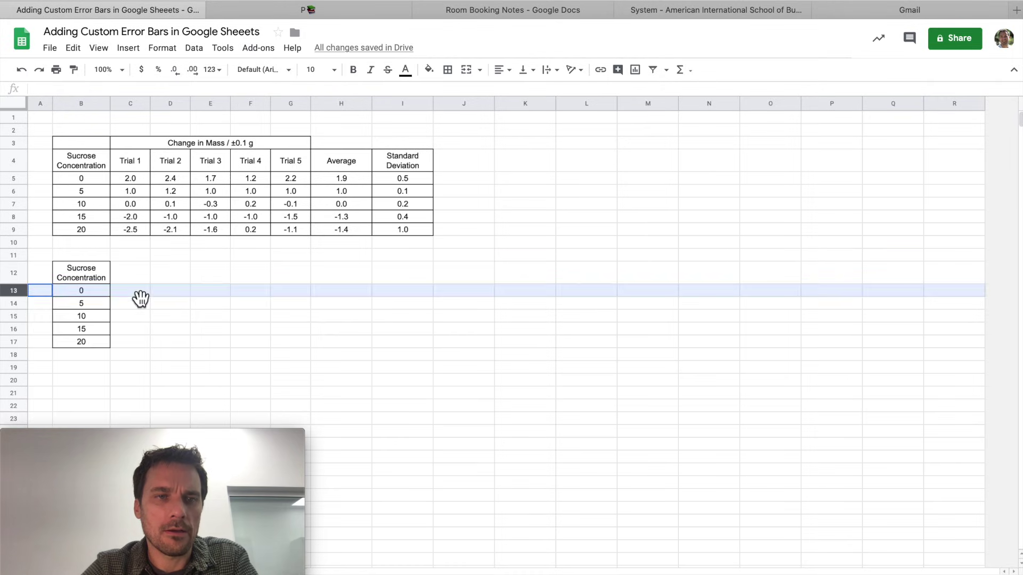
click(175, 305)
key(ctrl+z)
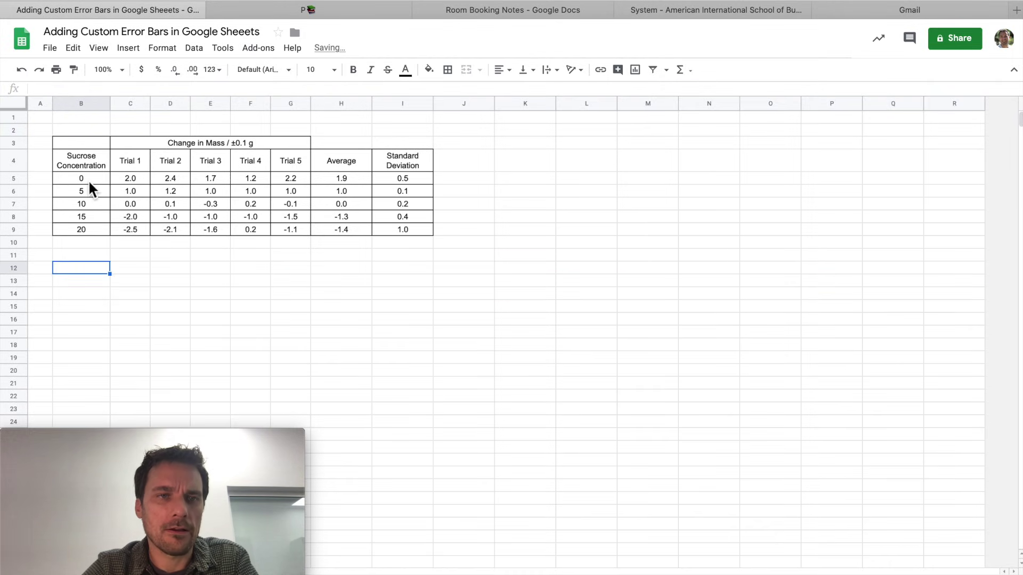
Copy the concentrations 0, 5, 10, 15, 20 from B5:B9 into B12:B16
drag(87, 180, 91, 229)
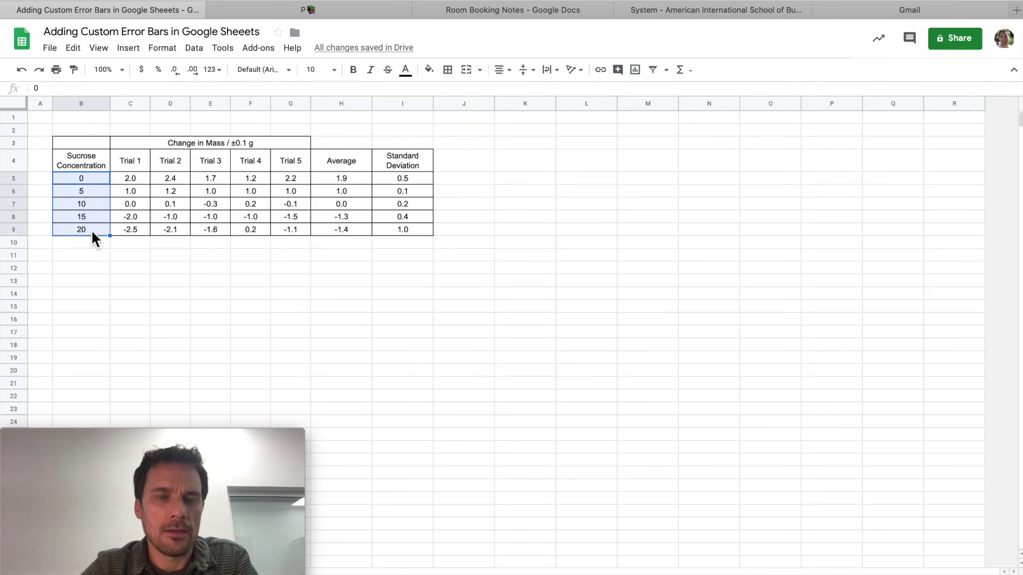
key(ctrl+c)
click(93, 269)
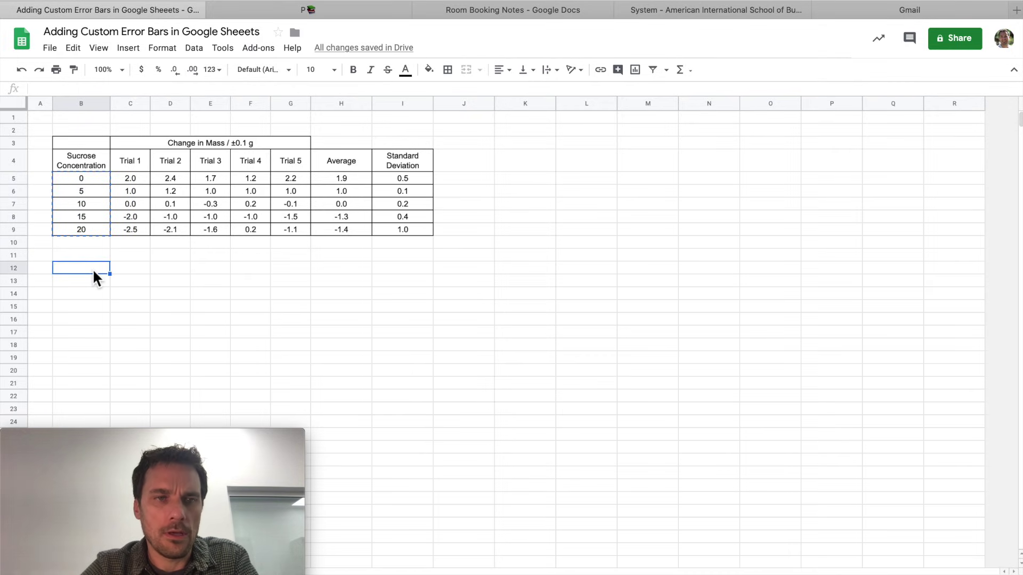
key(ctrl+v)
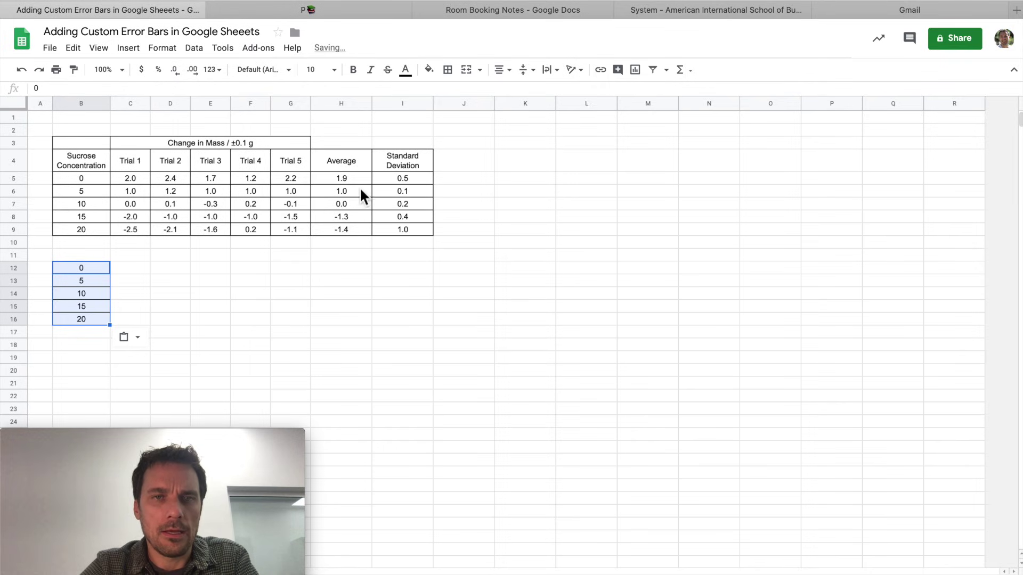
Paste H5:H9 as values only into H12:H16 and show them to one decimal
drag(361, 177, 362, 228)
key(ctrl+c)
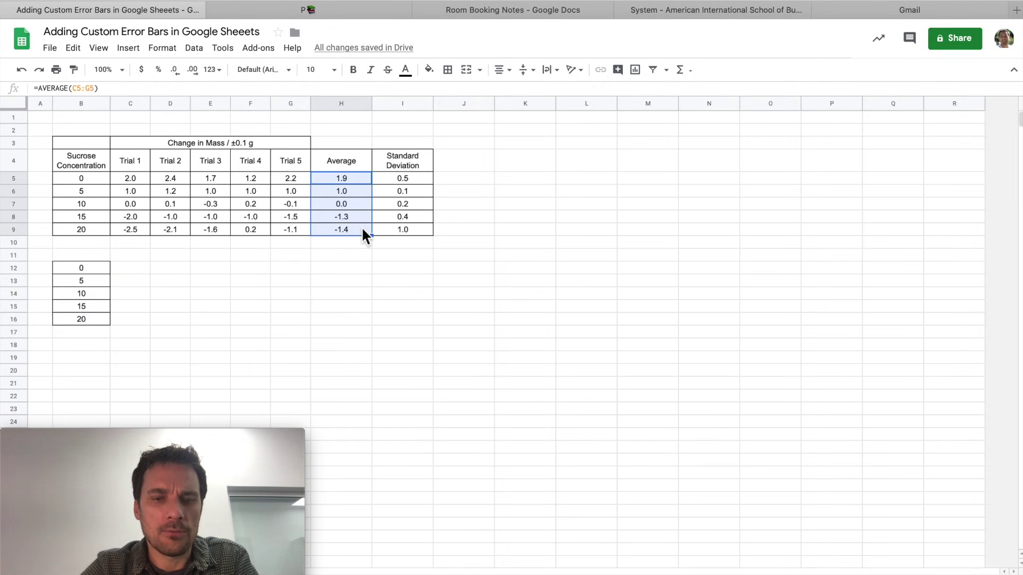
click(355, 267)
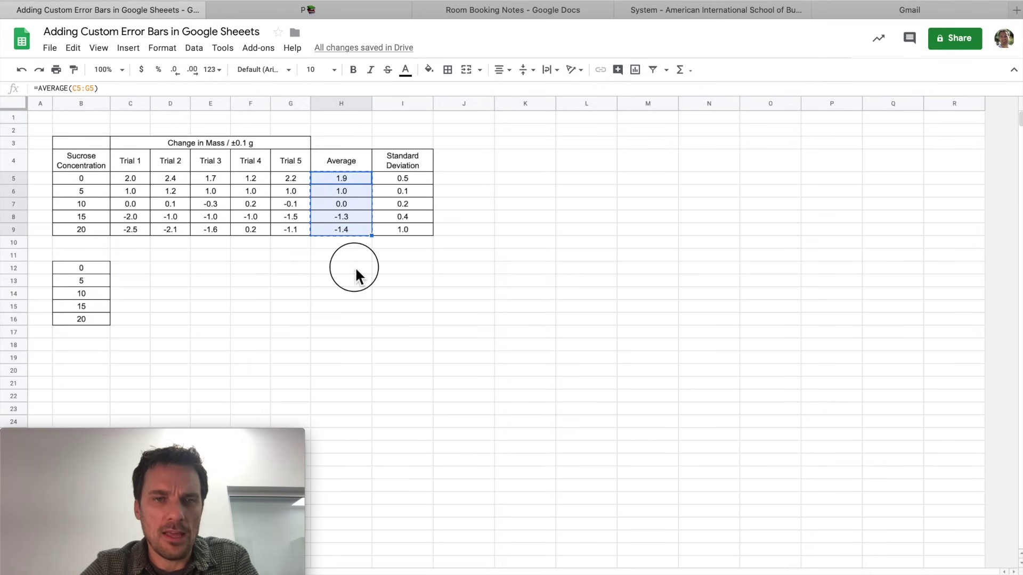
right_click(356, 269)
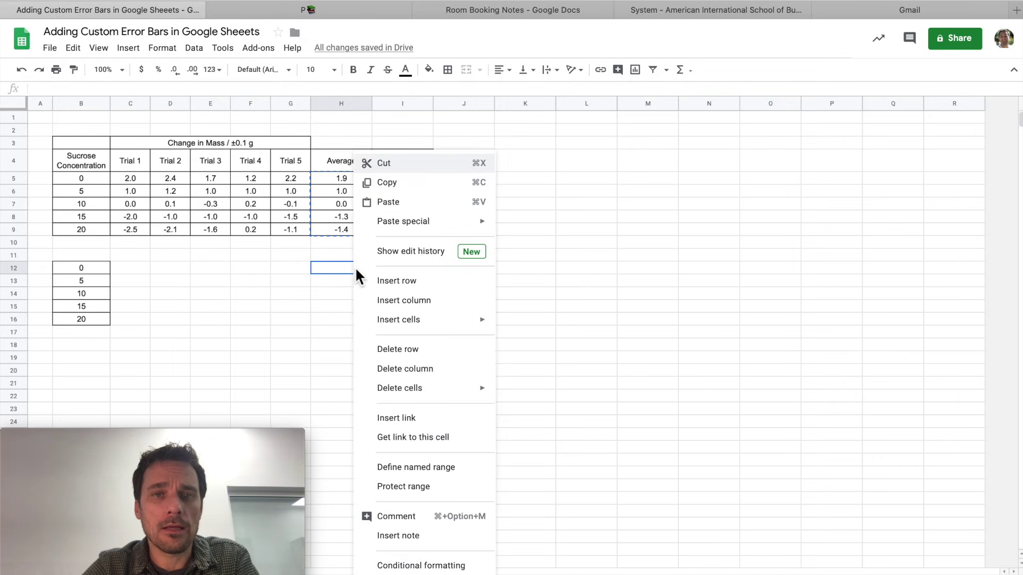
mouse_move(401, 230)
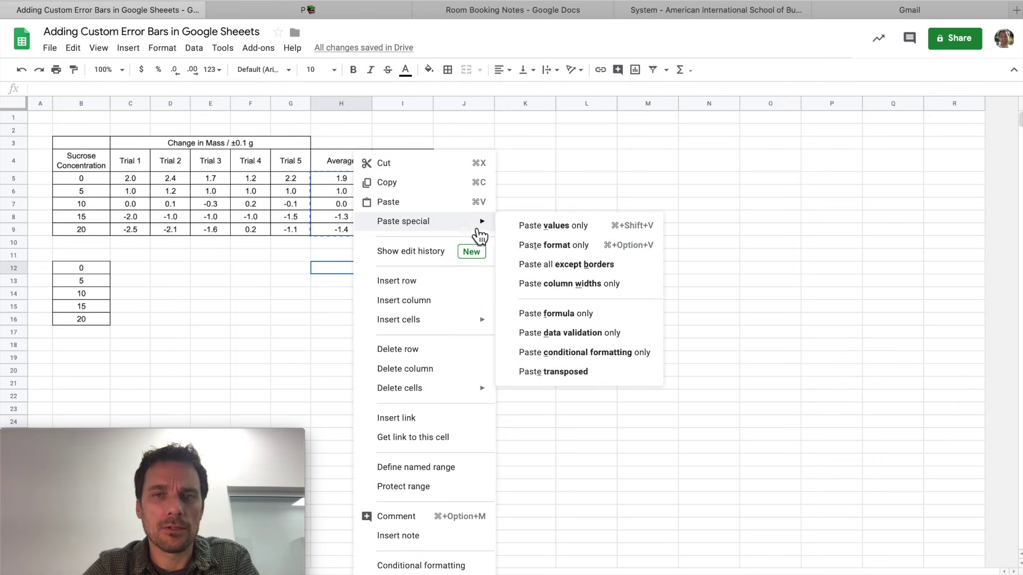
click(557, 233)
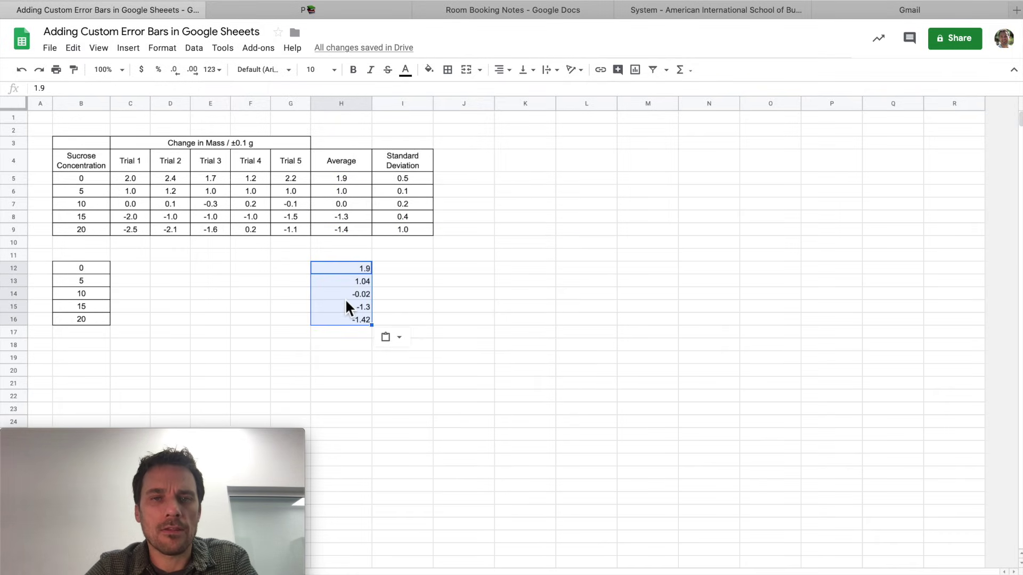
click(176, 72)
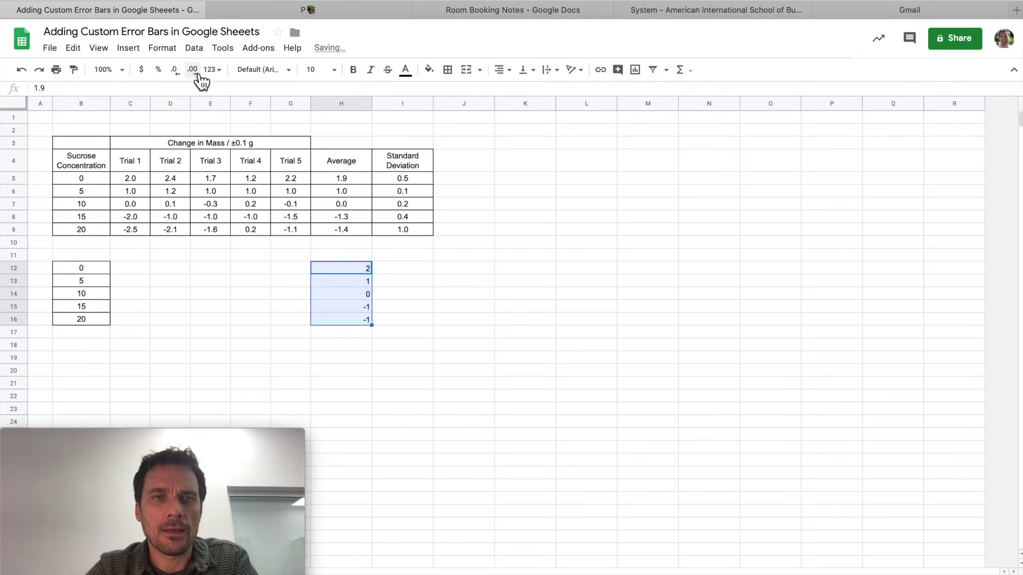
click(193, 72)
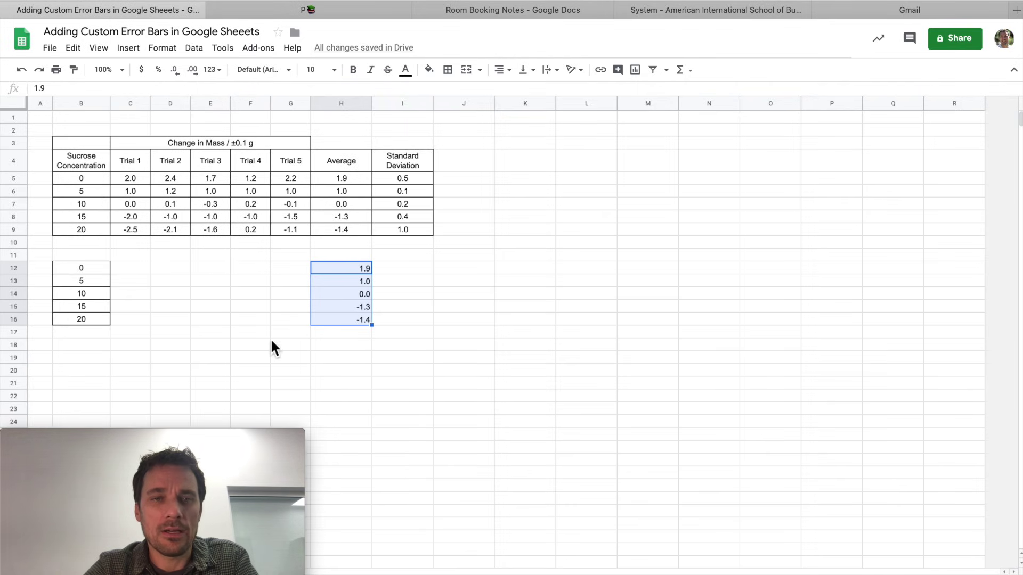
click(346, 385)
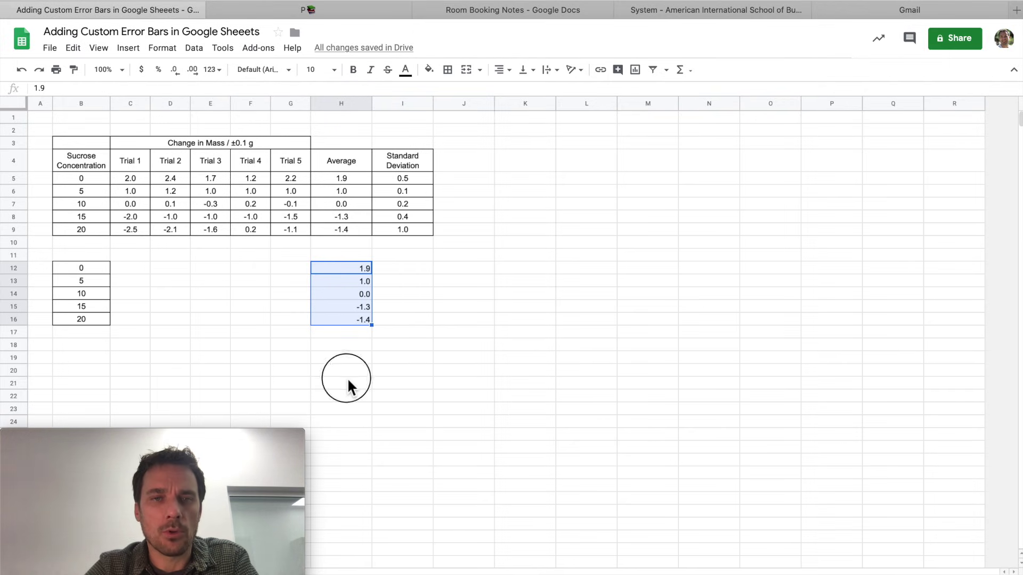
click(355, 272)
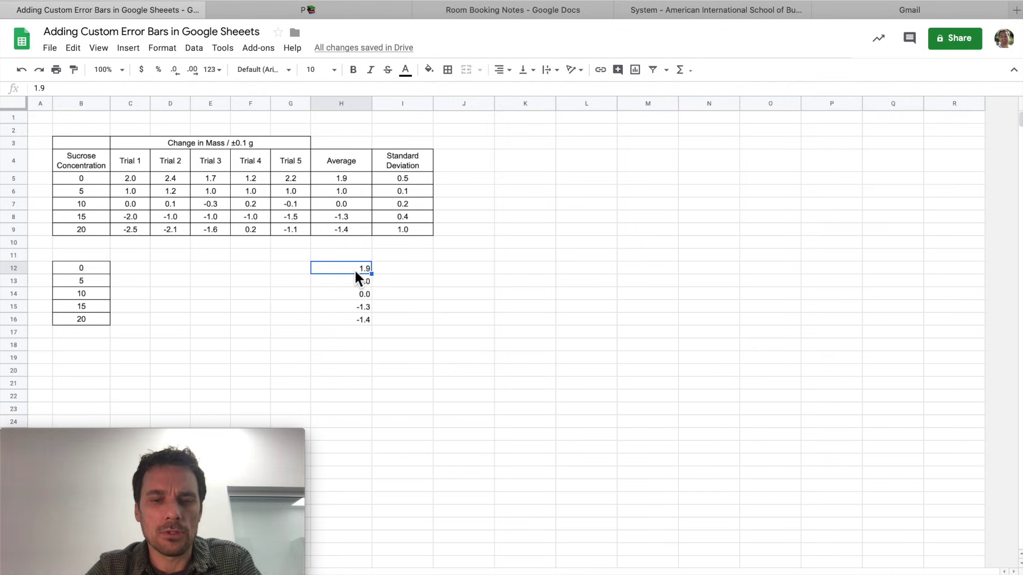
Copy the average 1.9 into C12 and 1.0 into D13
key(ctrl+c)
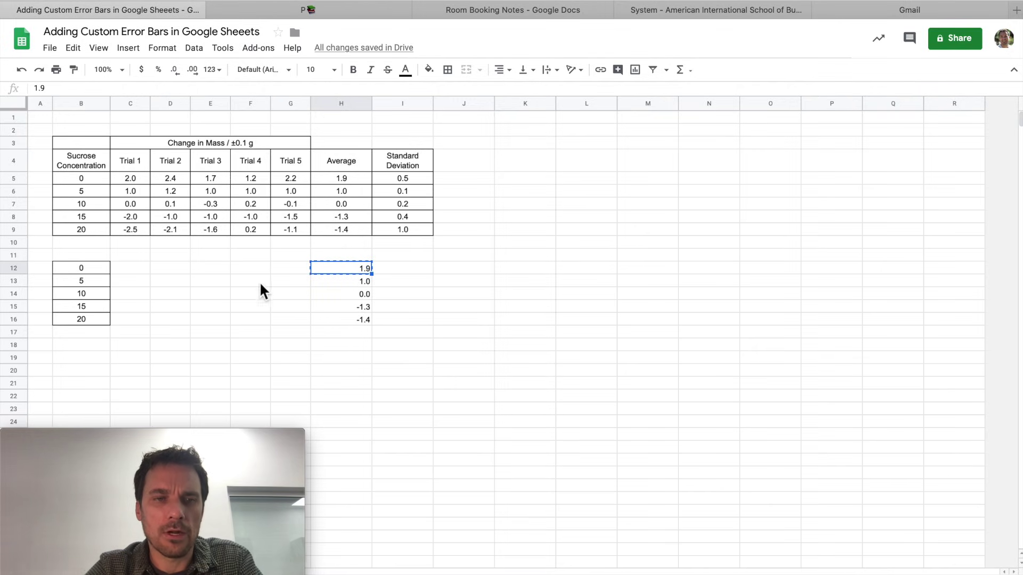
click(136, 270)
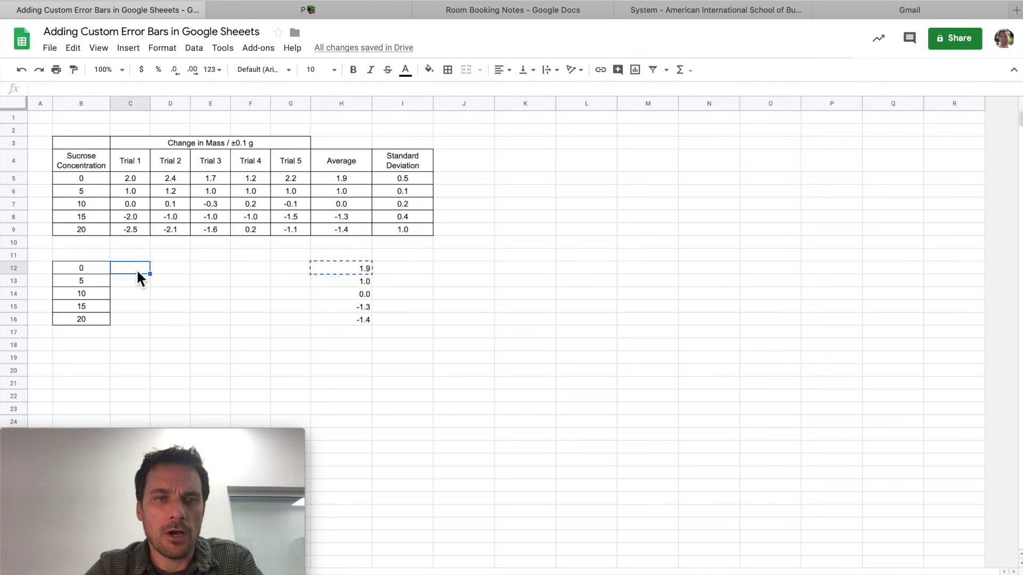
key(ctrl+v)
click(361, 283)
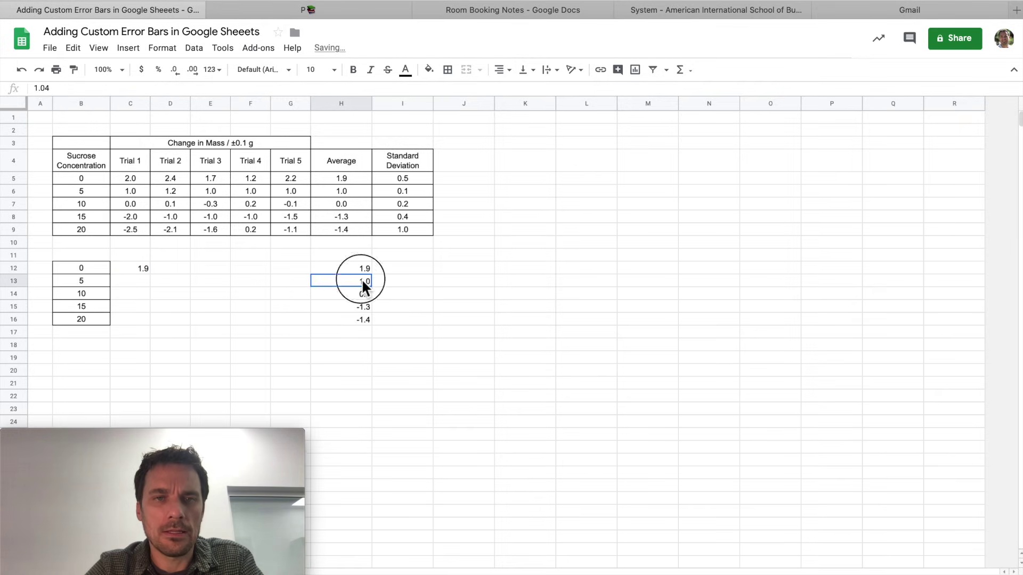
key(ctrl+c)
click(177, 281)
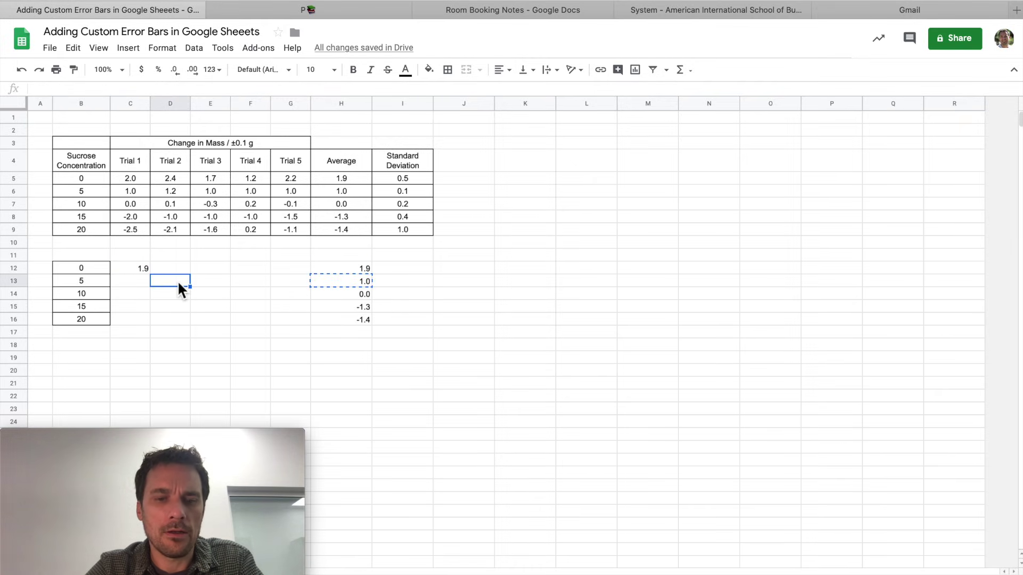
key(ctrl+v)
Copy 0.0 into E14, -1.3 into F15 and -1.4 into G16
click(363, 293)
key(ctrl+c)
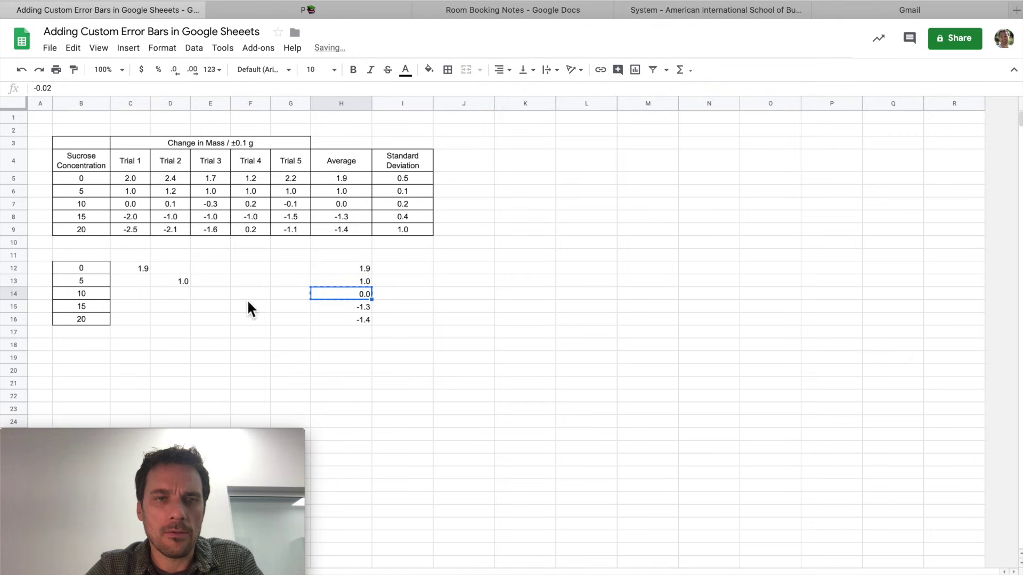
click(216, 296)
key(ctrl+v)
click(367, 308)
key(ctrl+c)
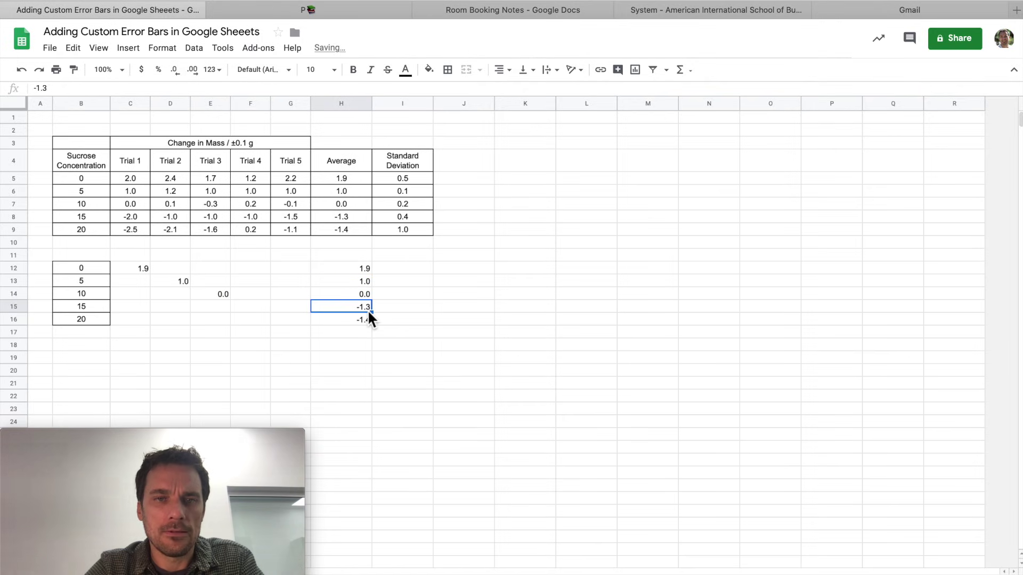
click(260, 311)
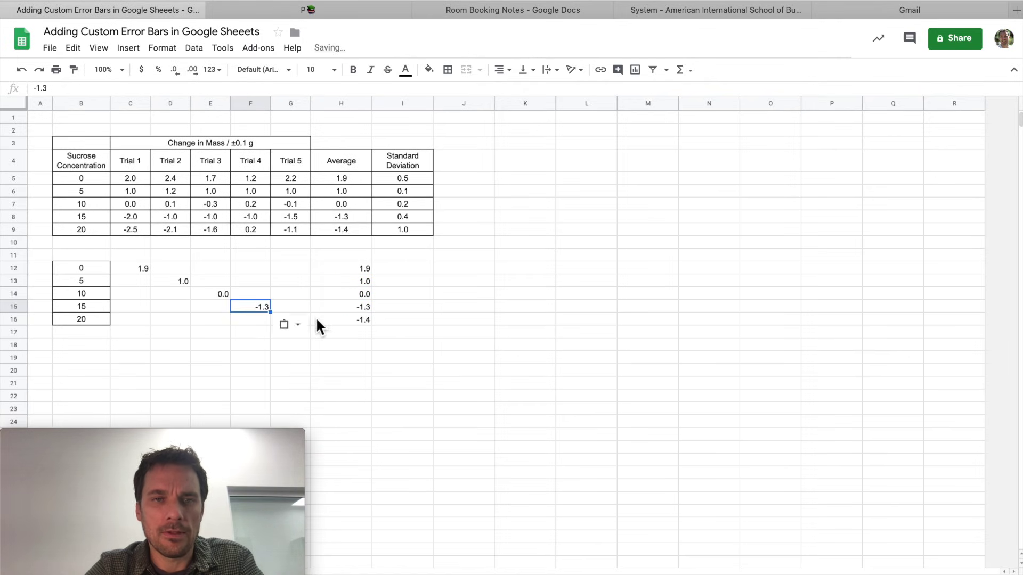
click(351, 317)
key(ctrl+c)
click(295, 319)
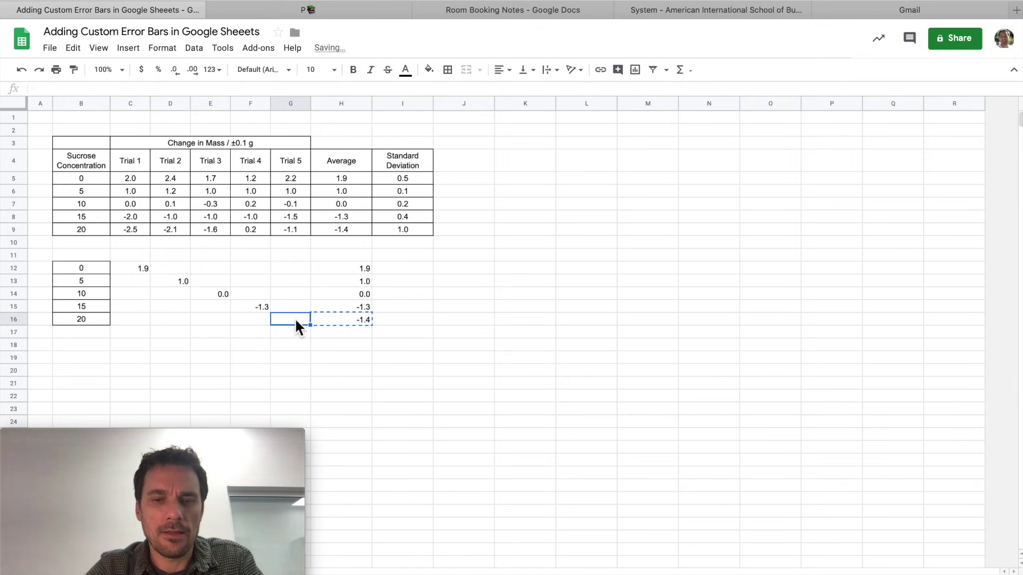
key(ctrl+v)
click(341, 372)
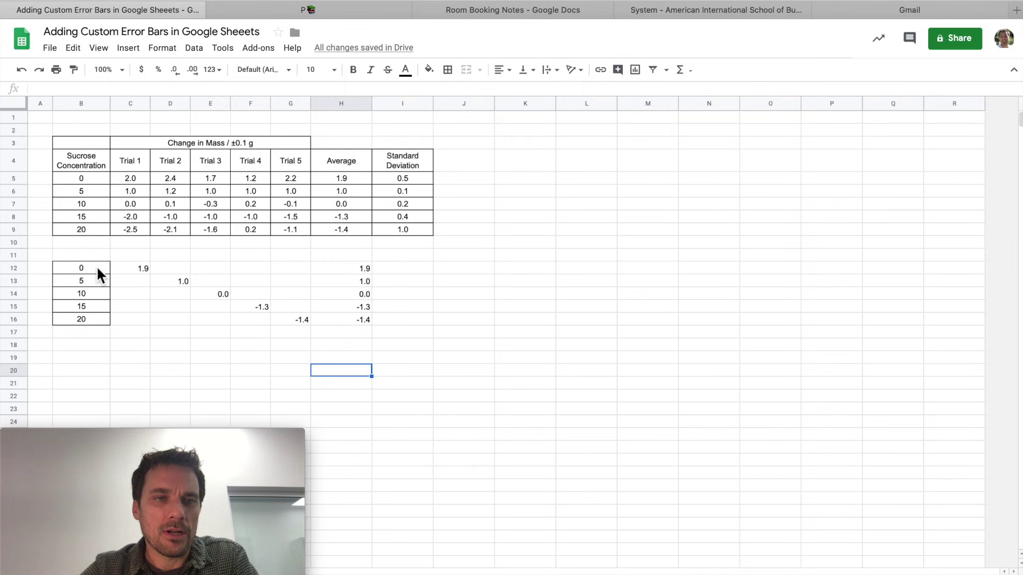
Insert a scatter chart from B12:H16 and move it beside the table in columns J–P
drag(97, 267, 94, 319)
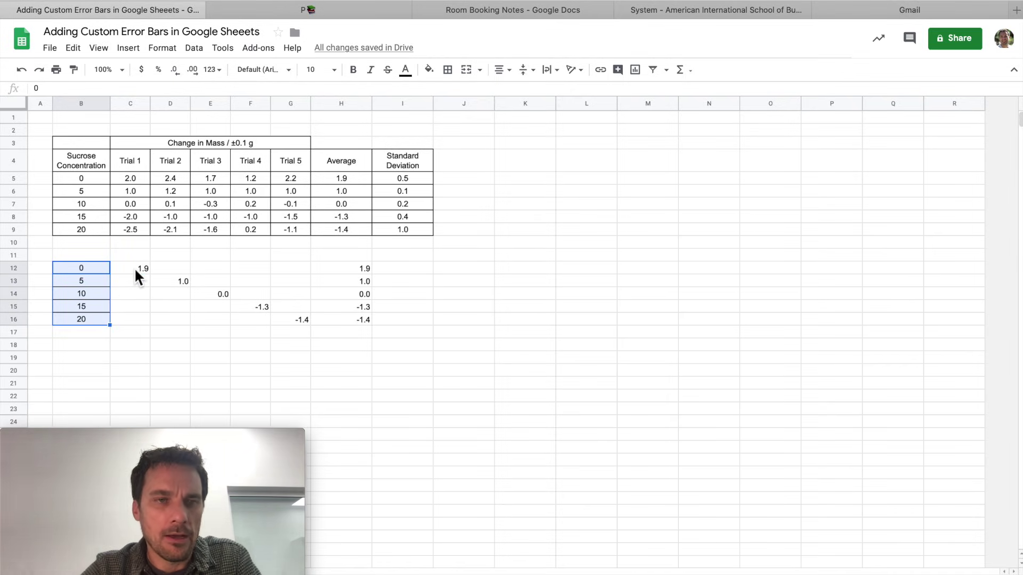
drag(134, 268, 338, 321)
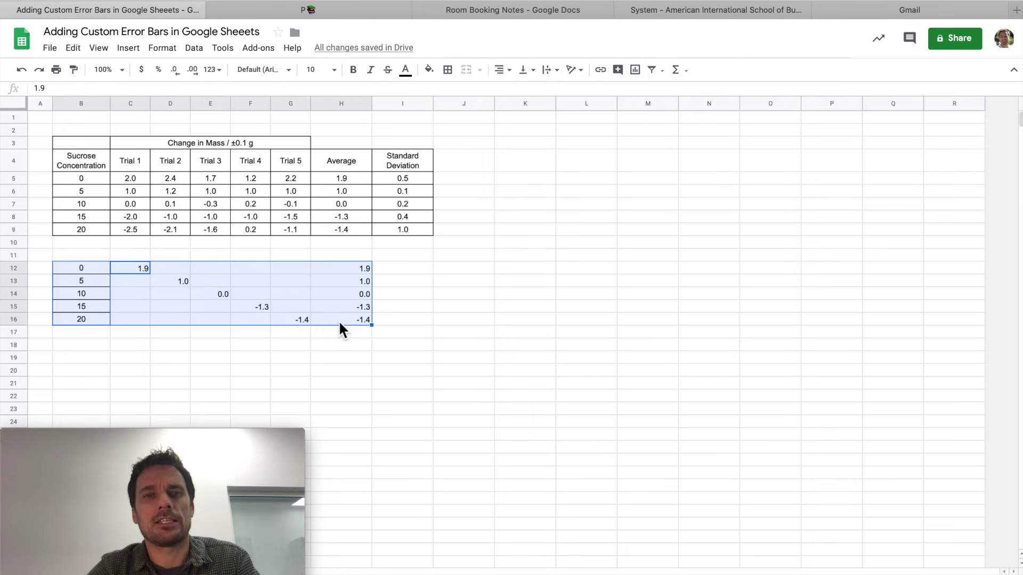
click(635, 70)
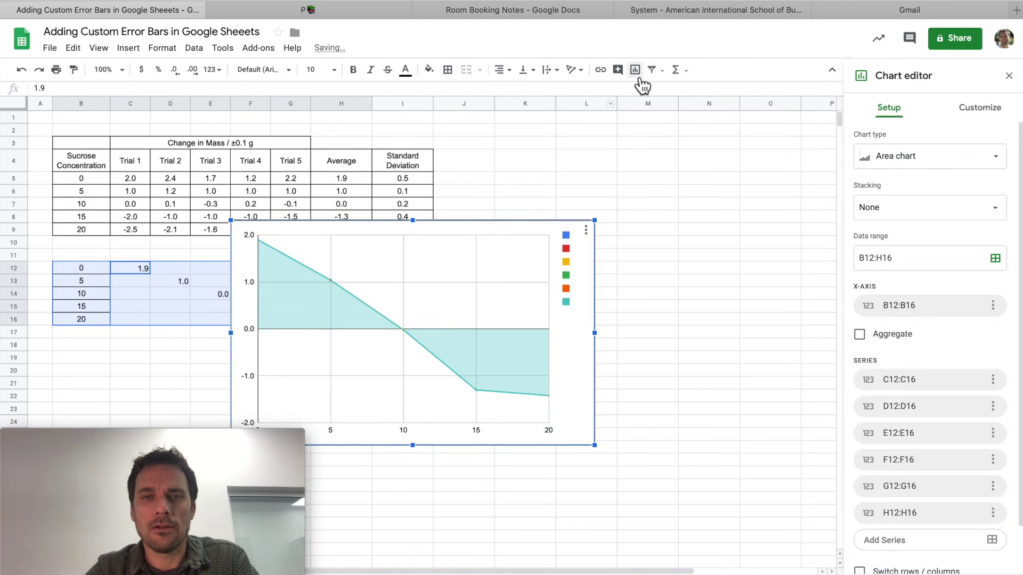
click(907, 168)
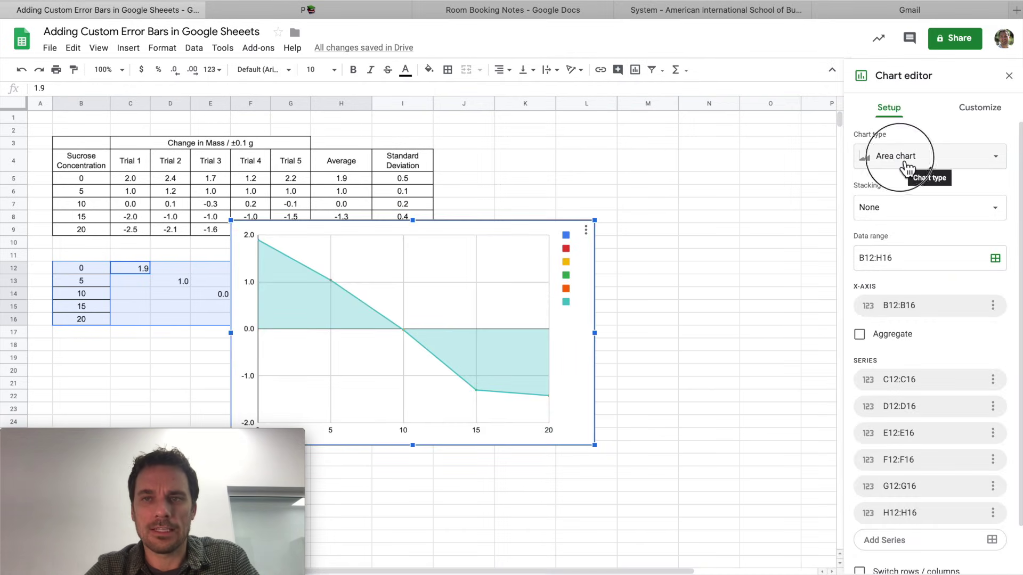
scroll(878, 269, down, 4)
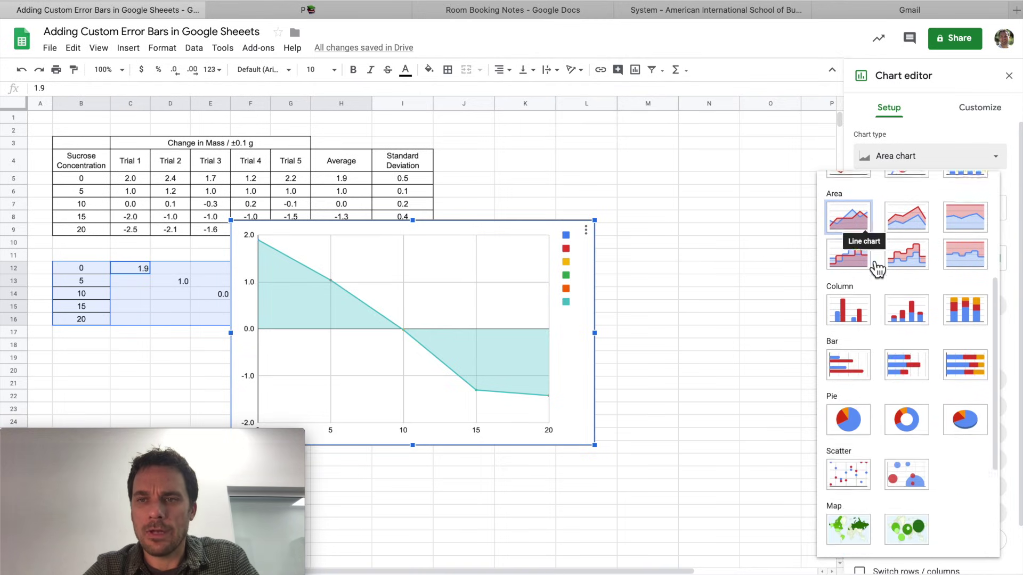
scroll(876, 269, down, 2)
click(849, 431)
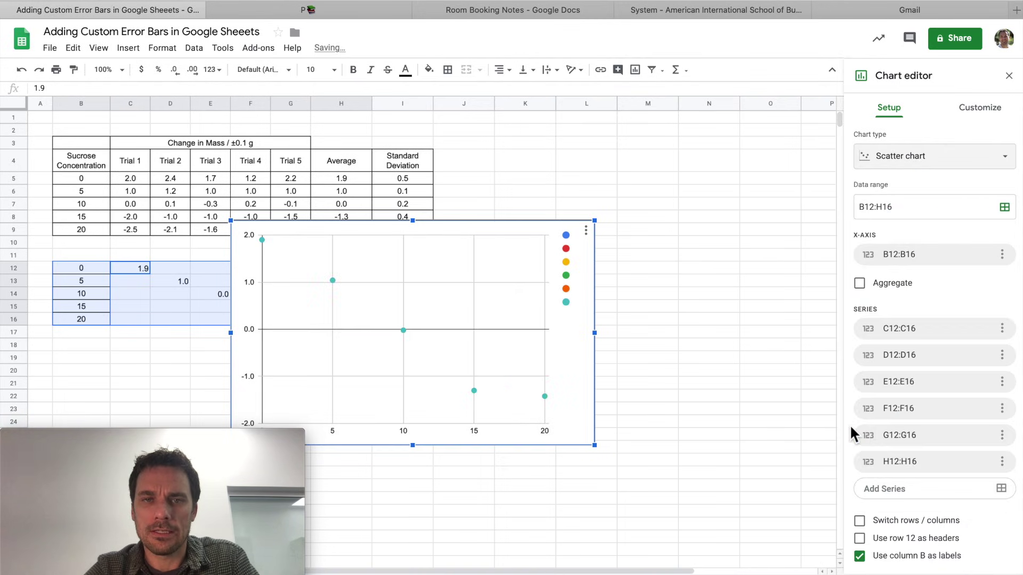
drag(536, 229, 740, 160)
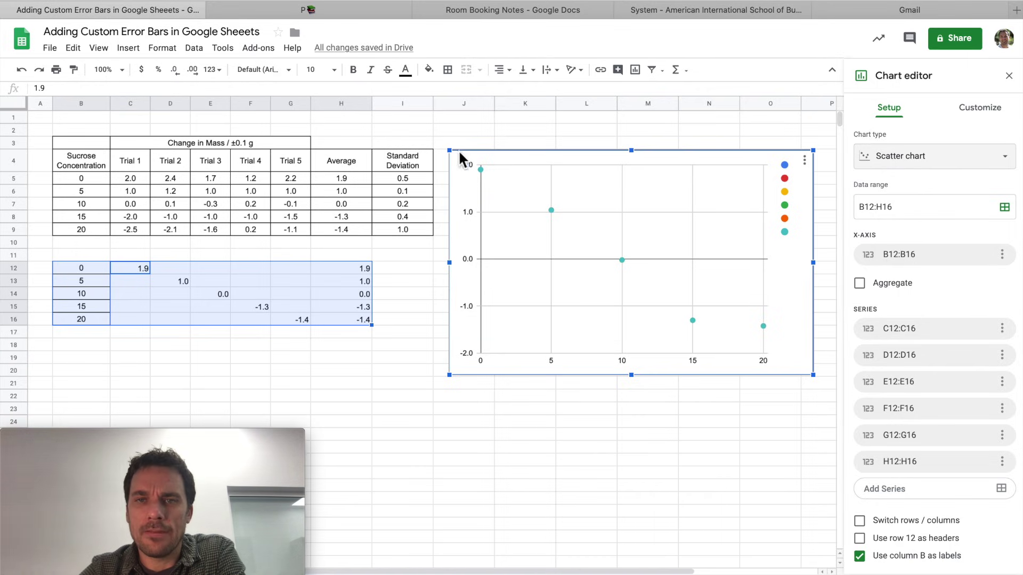
click(864, 539)
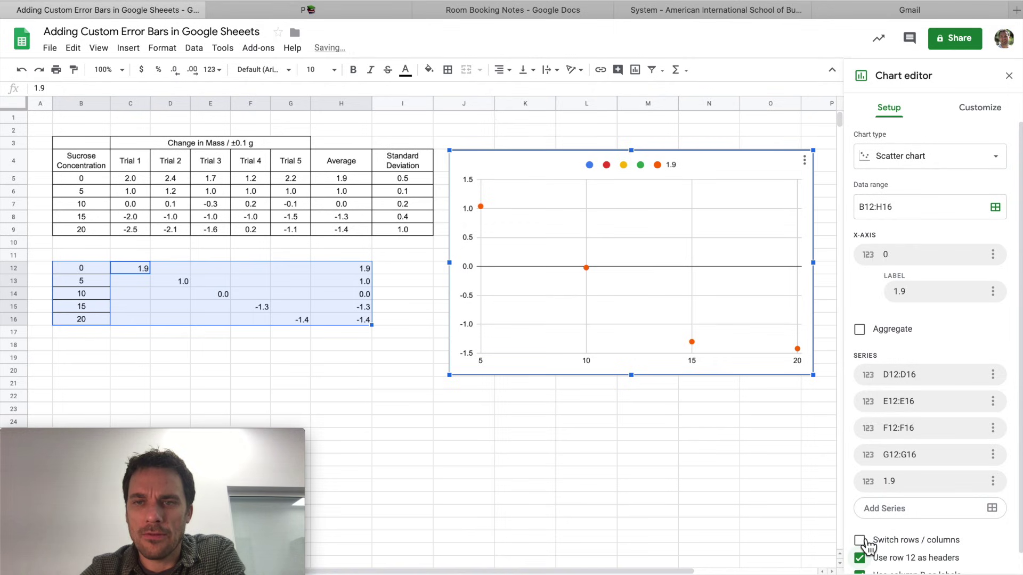
click(864, 520)
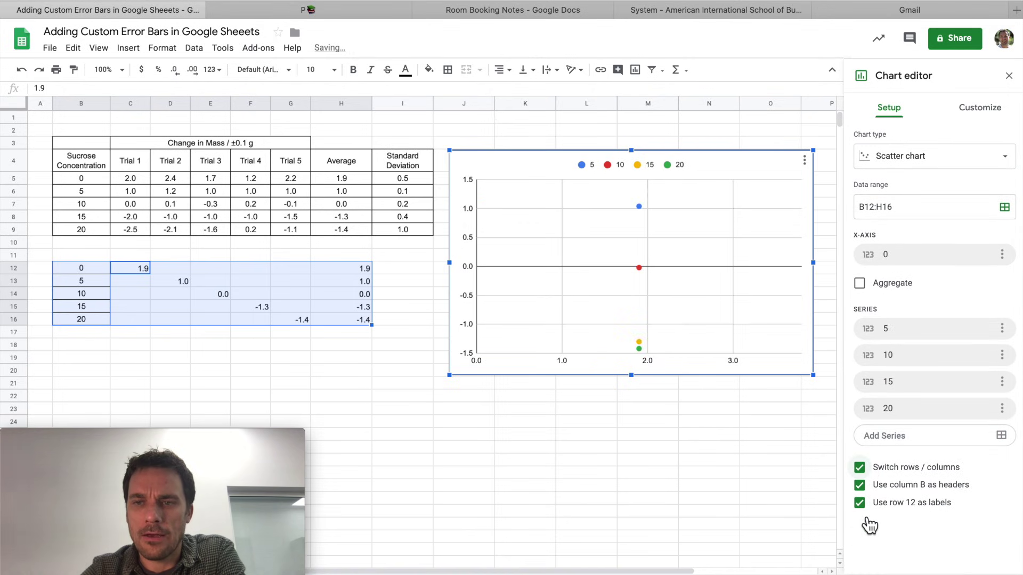
click(867, 471)
scroll(872, 560, down, 1)
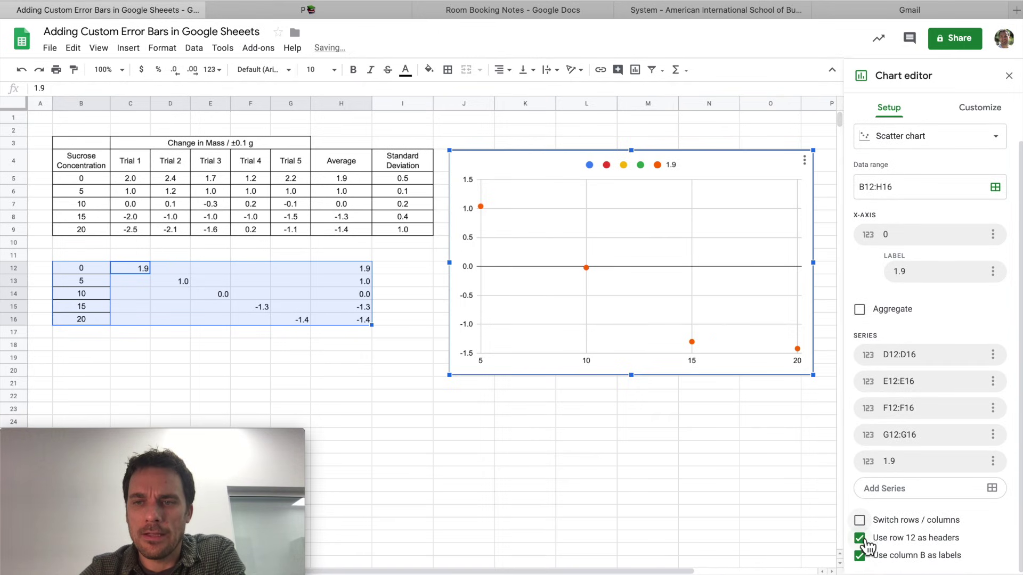
click(862, 538)
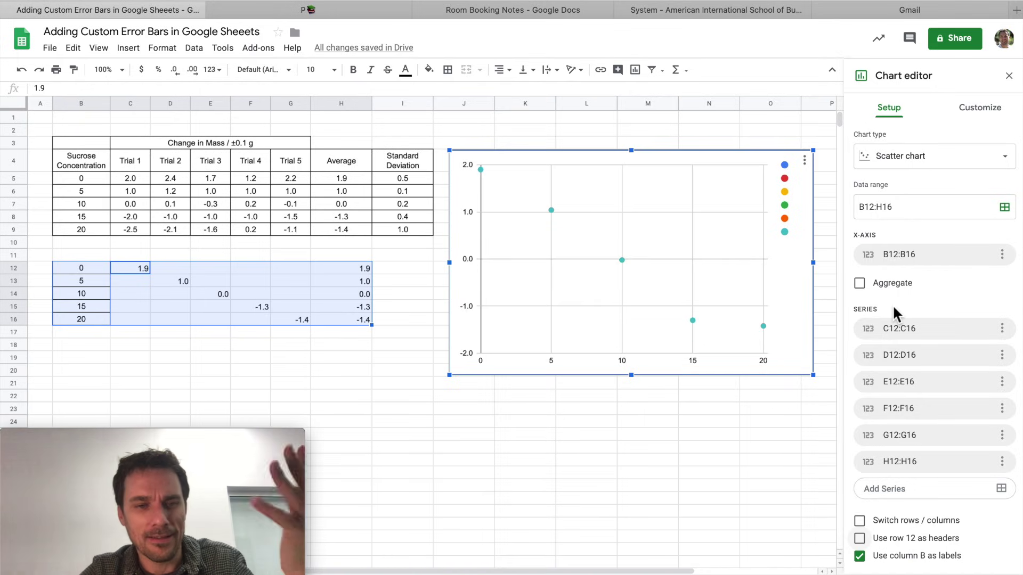
click(984, 113)
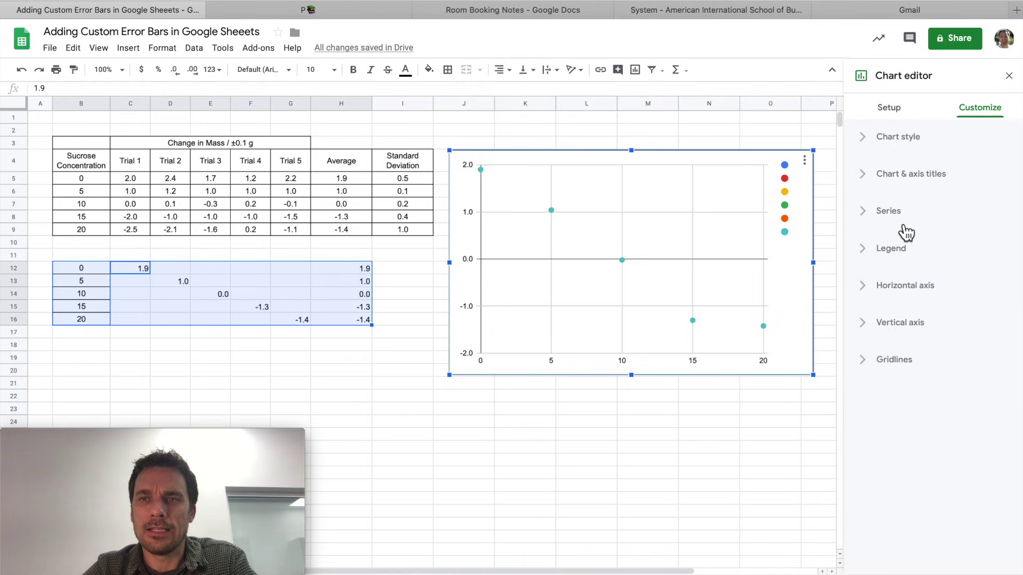
Enable a trendline on Data series 6 in the chart's Series settings
click(872, 222)
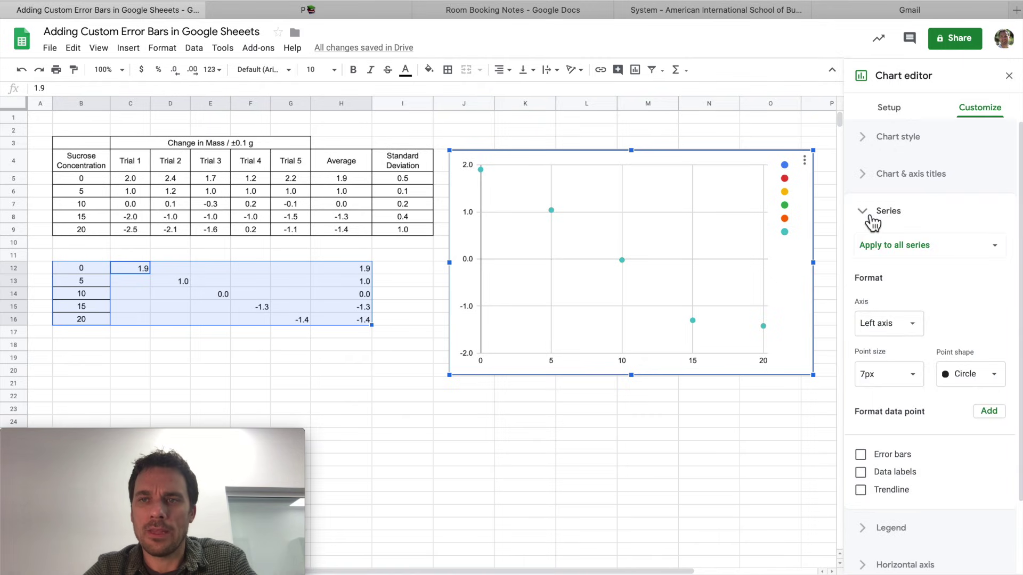
click(909, 258)
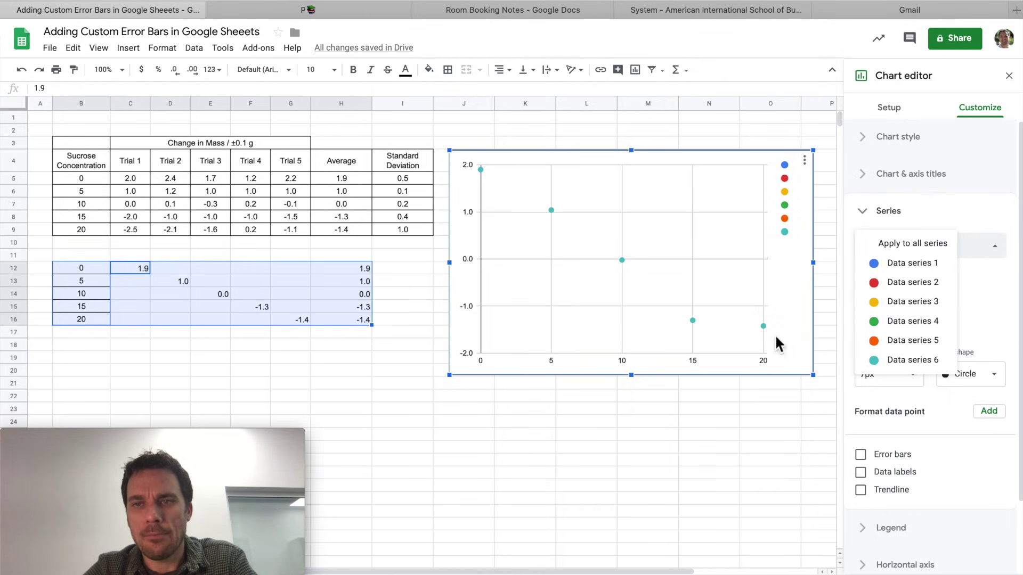
click(915, 367)
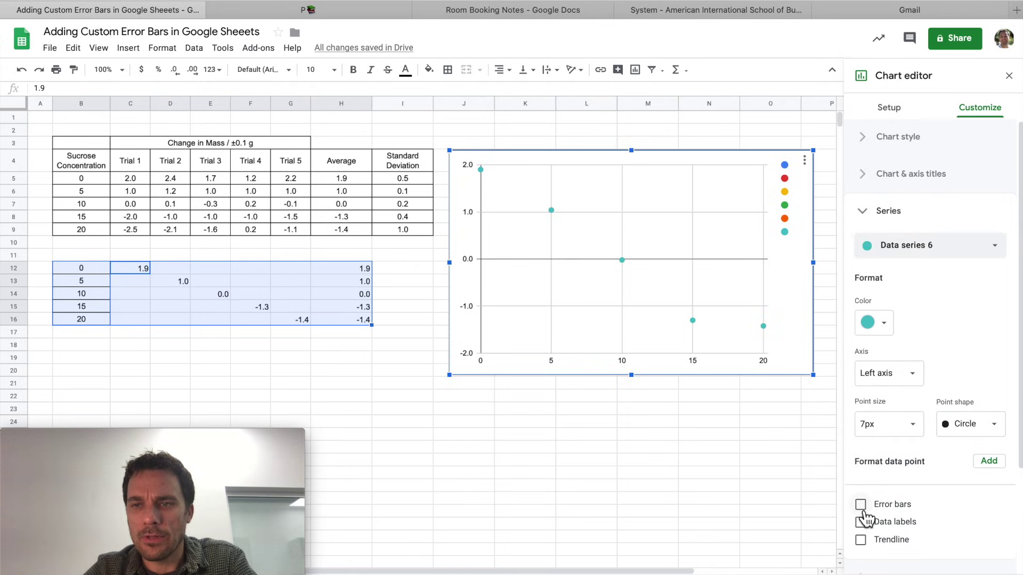
click(864, 541)
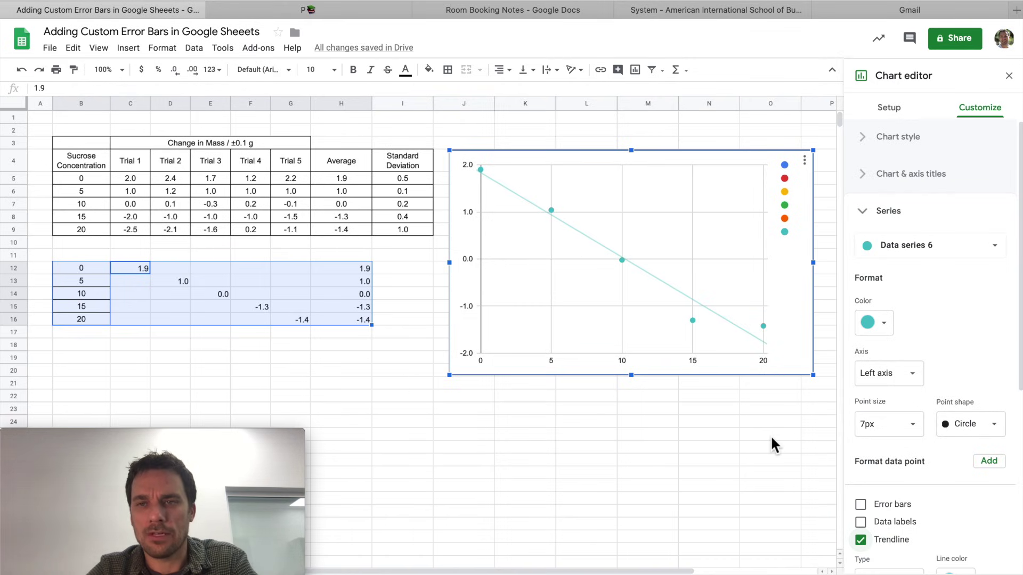
click(937, 247)
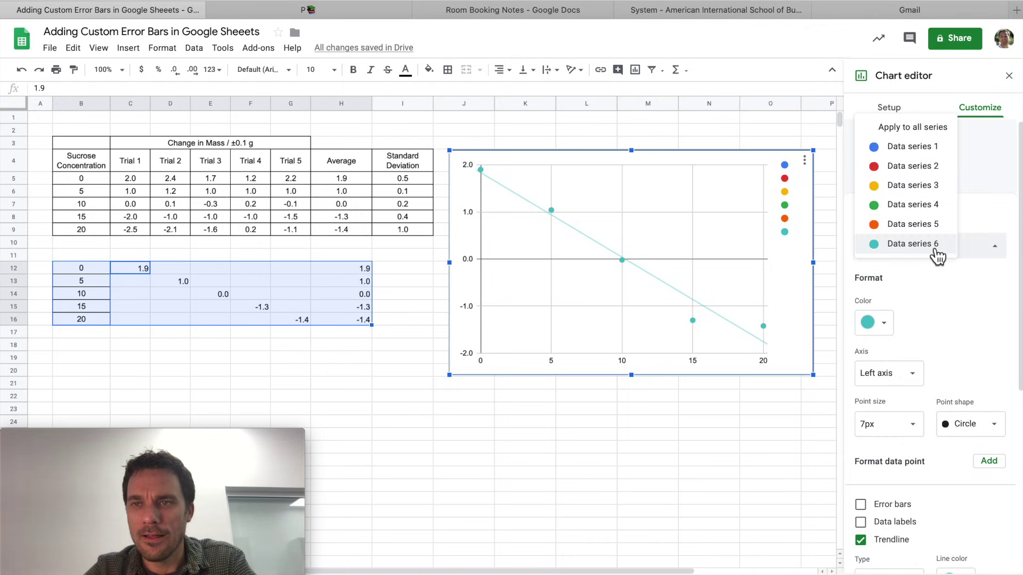
click(915, 152)
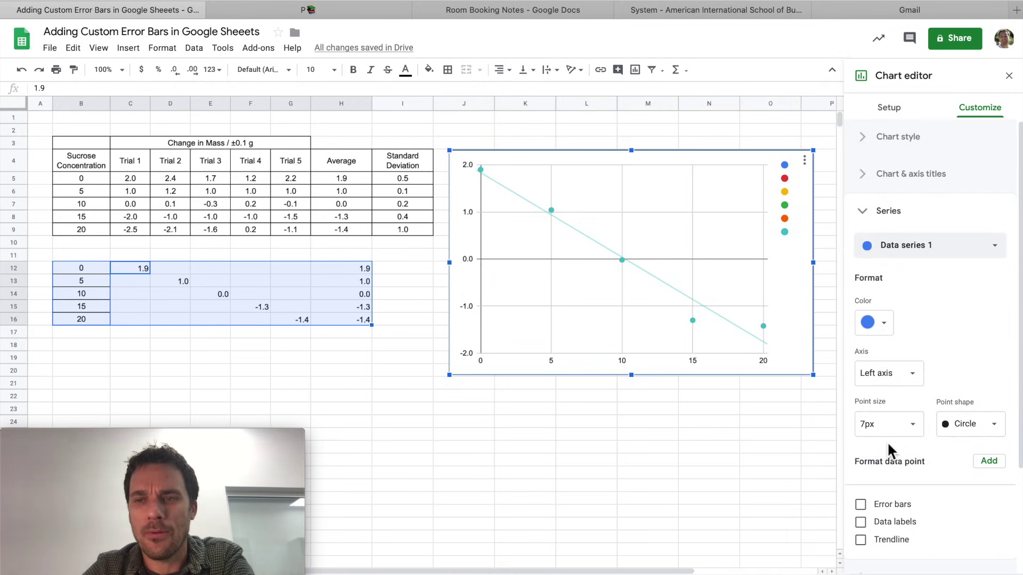
Give Data series 1 constant error bars of 0.5
click(861, 504)
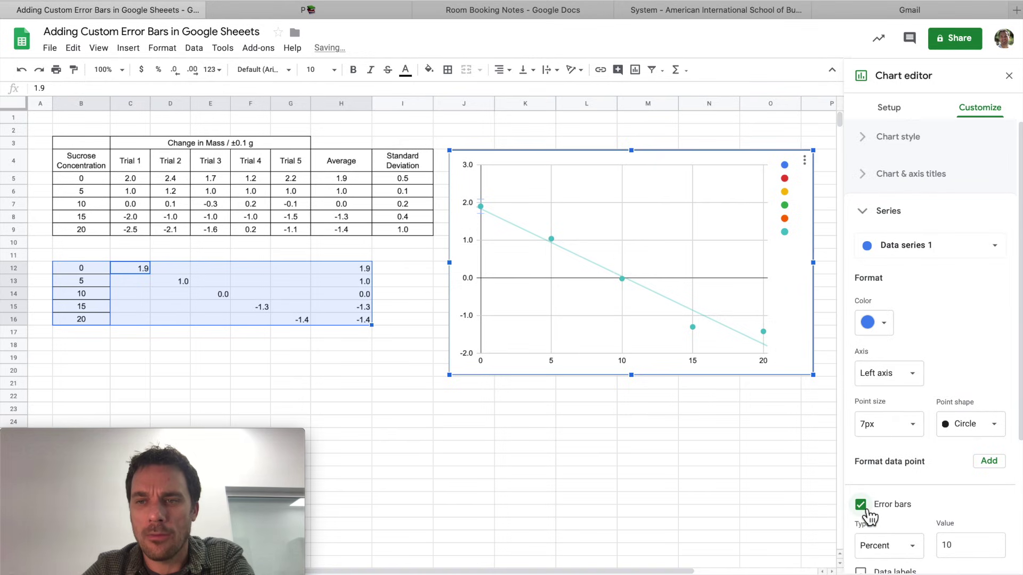
click(920, 554)
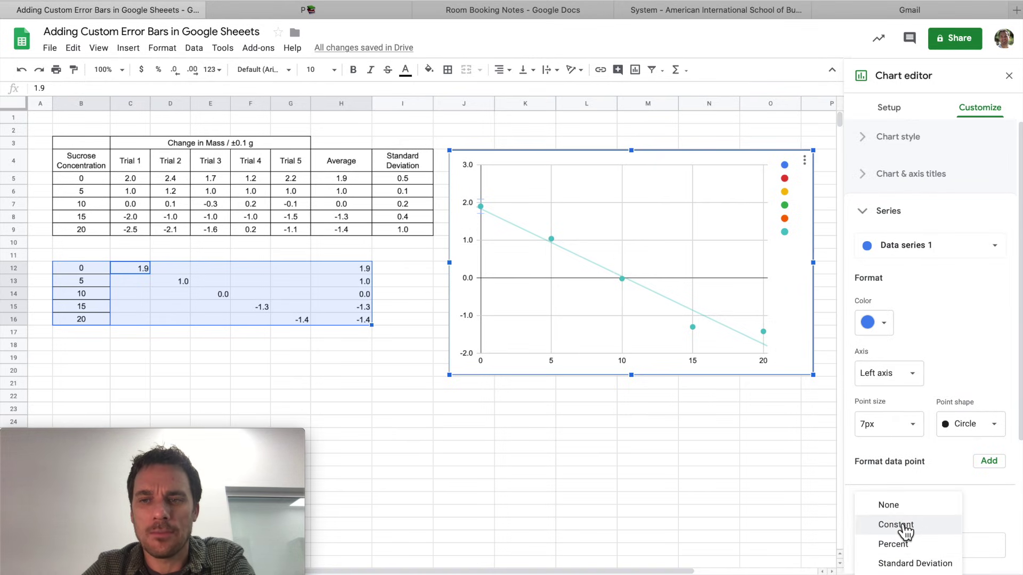
click(904, 529)
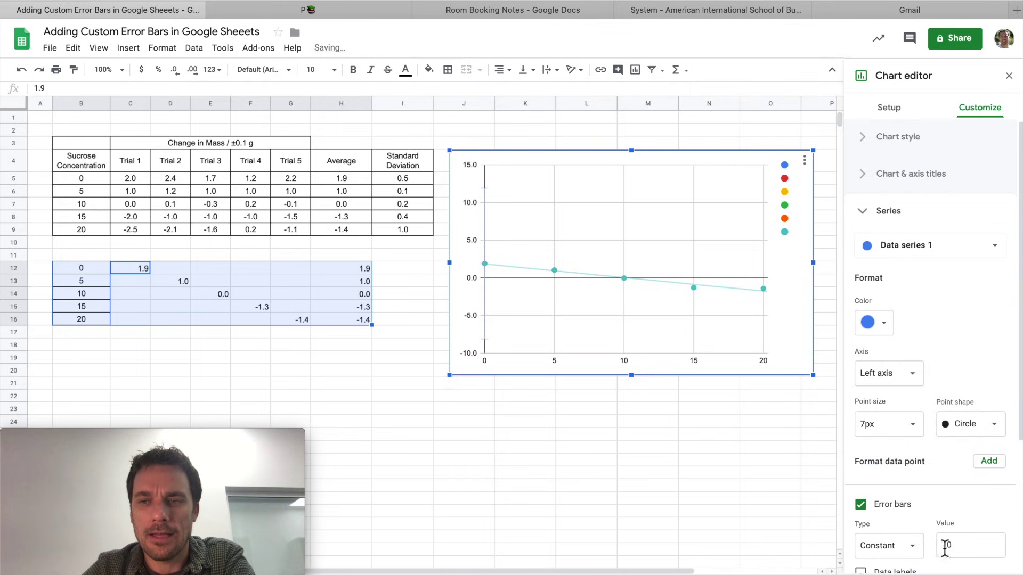
click(945, 548)
text(1)
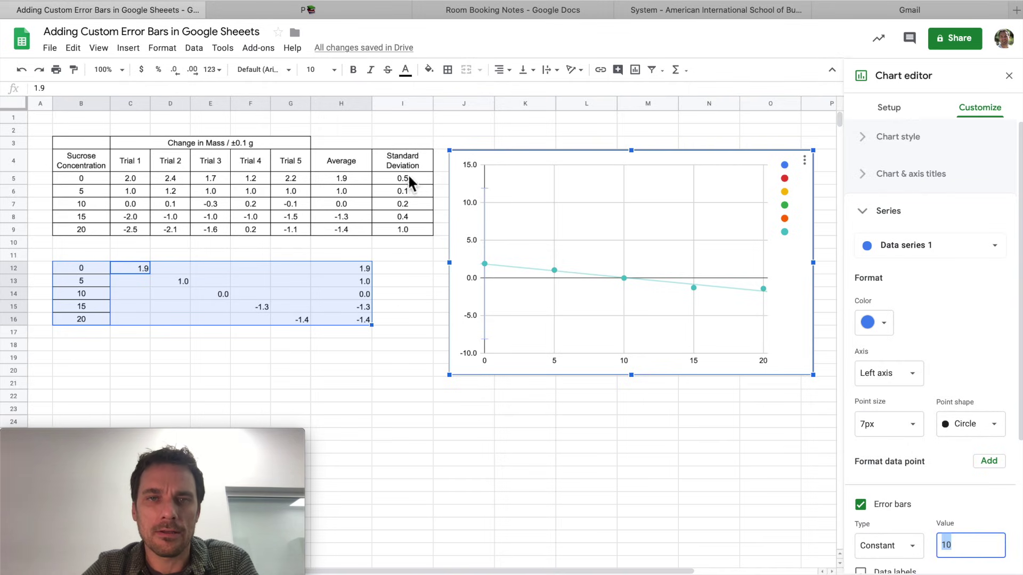
text(.5)
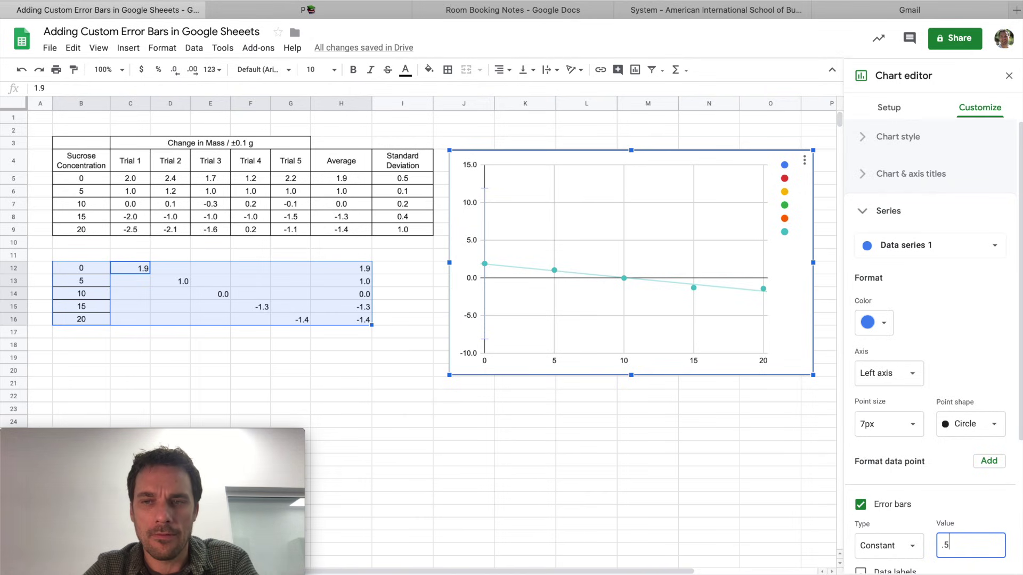
Give Data series 2 constant error bars of 0.1
click(906, 246)
click(912, 263)
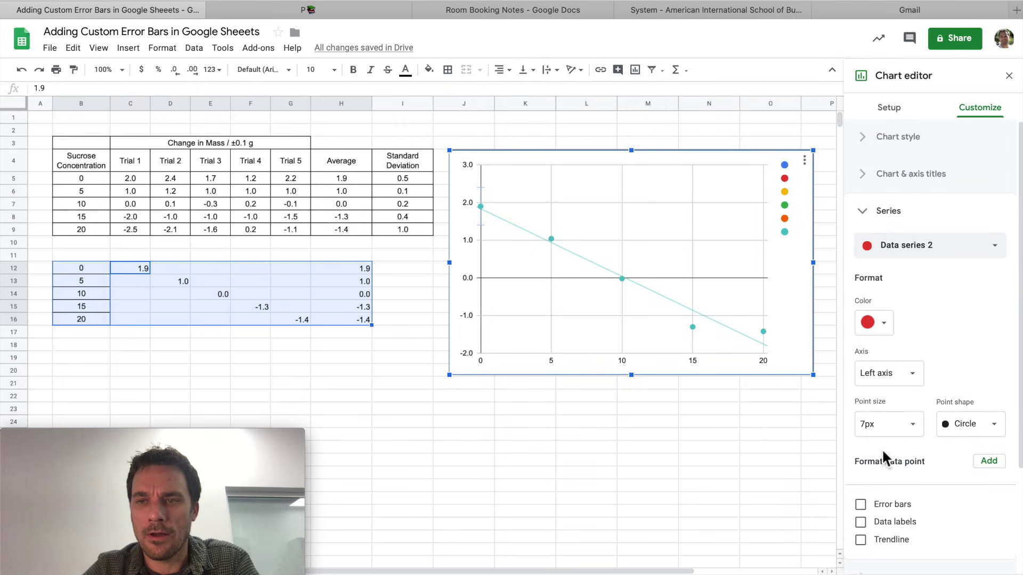
click(862, 505)
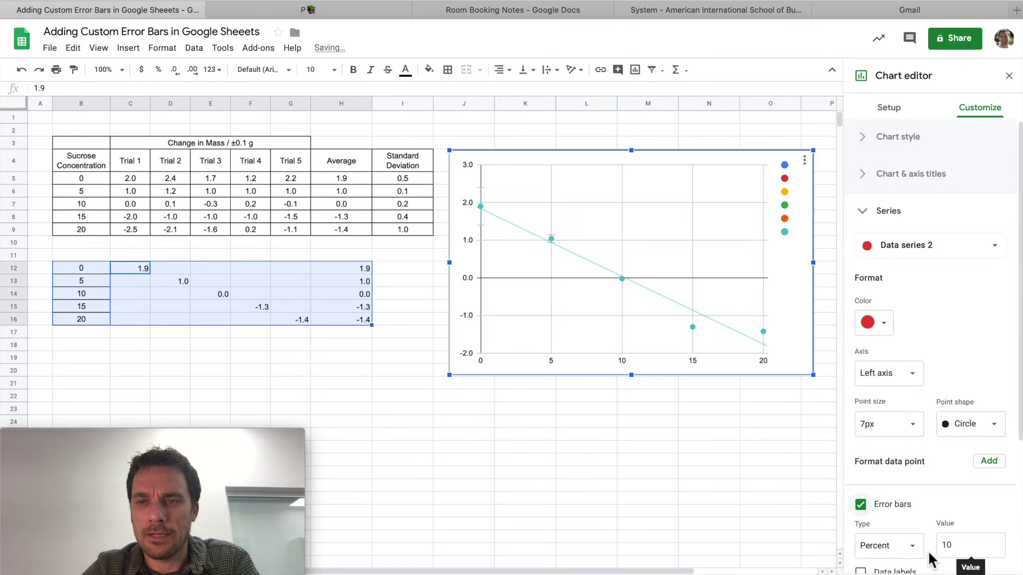
click(920, 557)
click(906, 526)
click(954, 545)
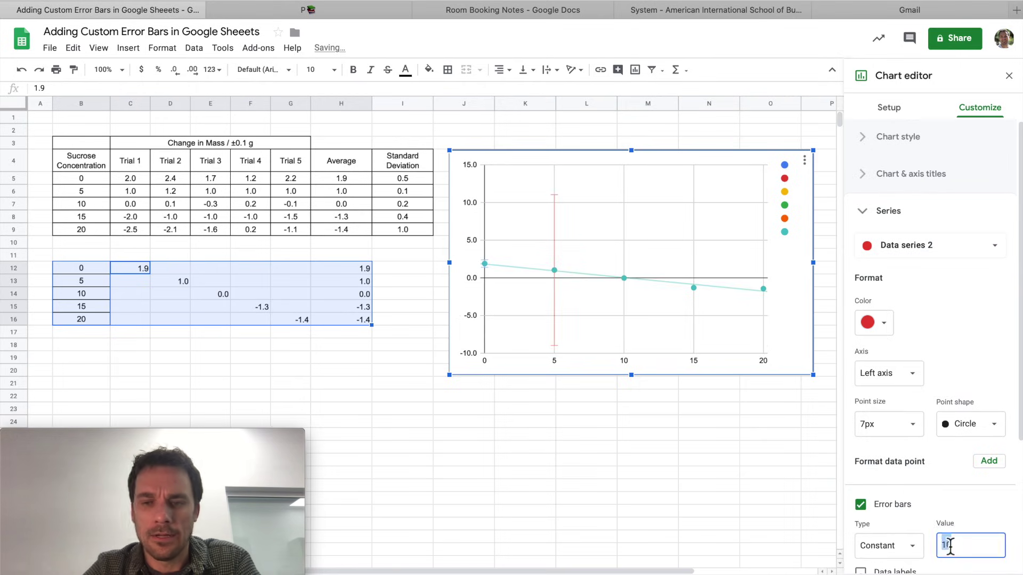
text(0.1)
Set constant error bars of 0.2 on Data series 3 and 0.4 on Data series 4
click(932, 245)
click(912, 265)
click(946, 545)
key(BackSpace)
key(BackSpace)
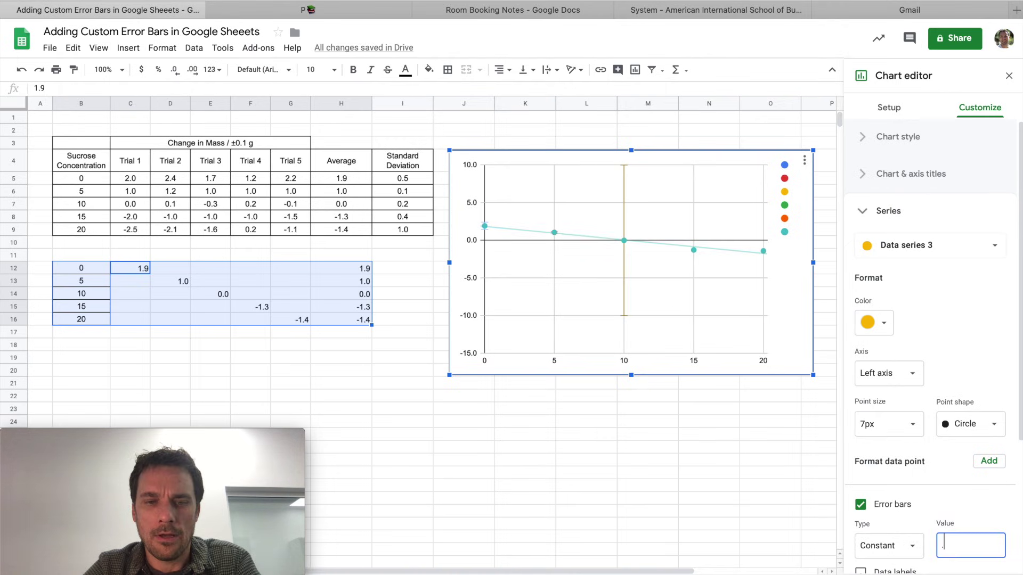
text(0.2)
click(932, 251)
click(912, 262)
click(860, 504)
click(953, 545)
text(0.4)
click(888, 546)
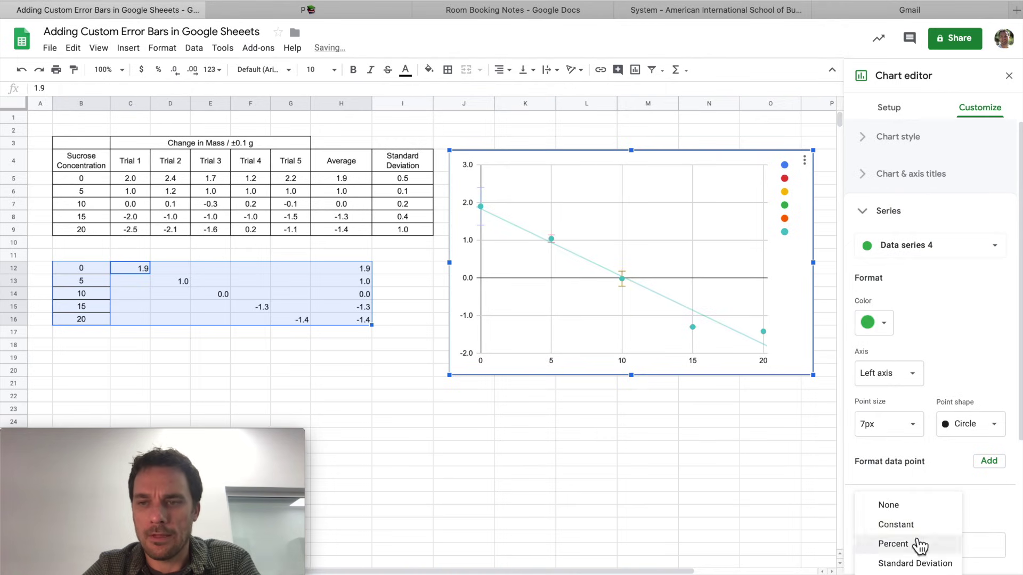
click(905, 523)
Give Data series 5 constant error bars of 1
click(906, 246)
click(912, 262)
click(860, 504)
click(888, 545)
click(906, 523)
click(954, 545)
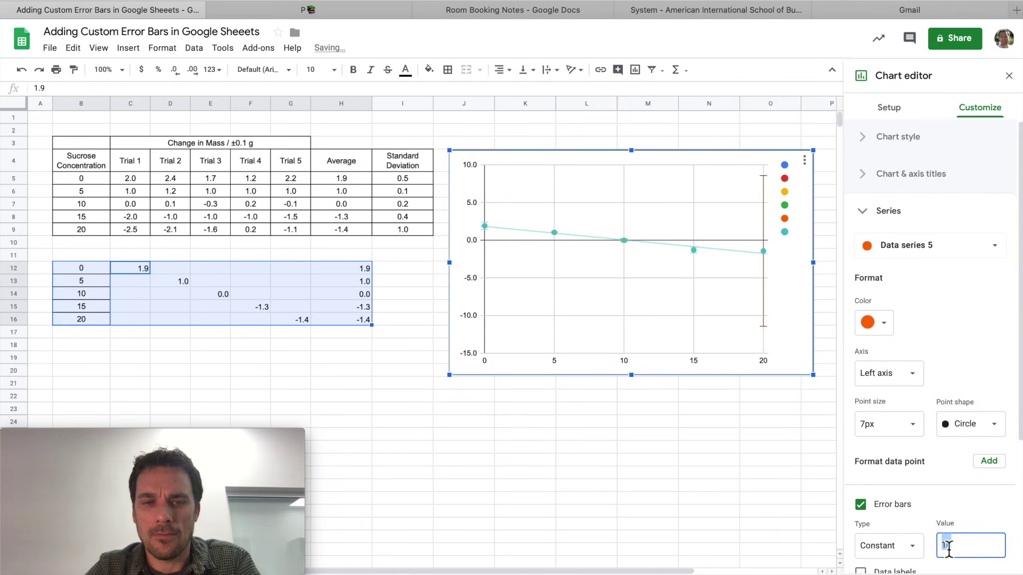
text(1)
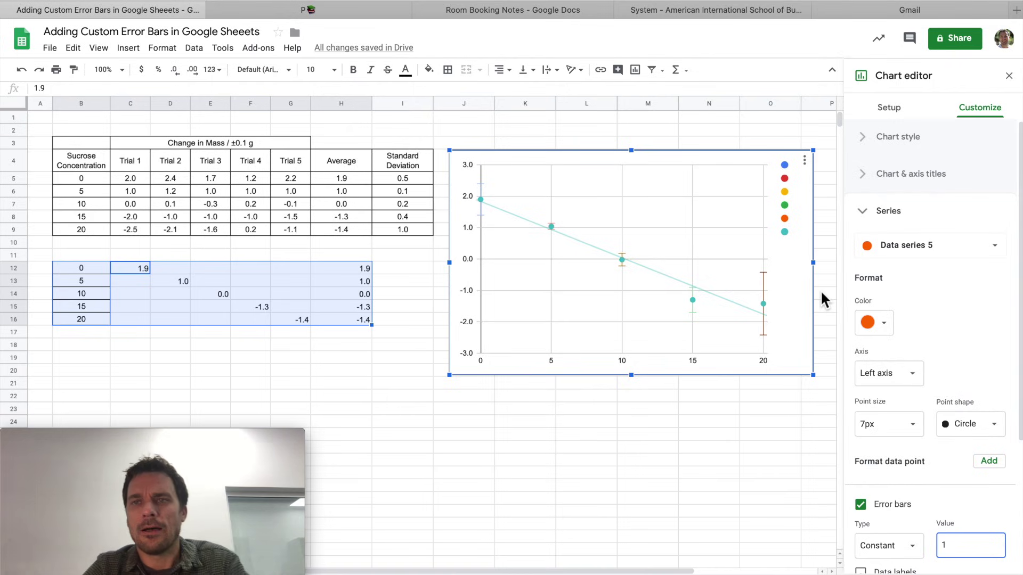
click(867, 179)
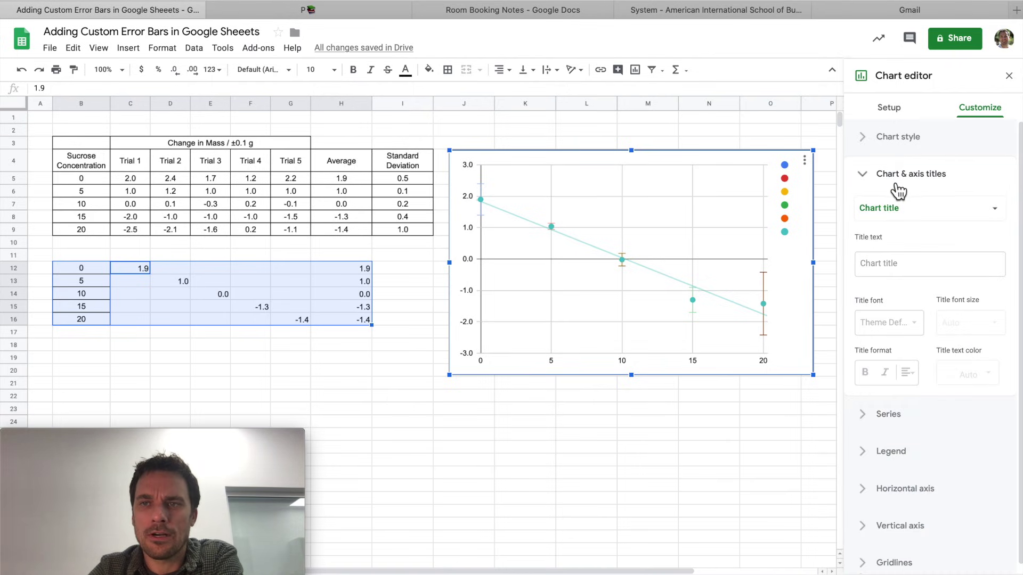
Set the chart's legend position to None
click(914, 216)
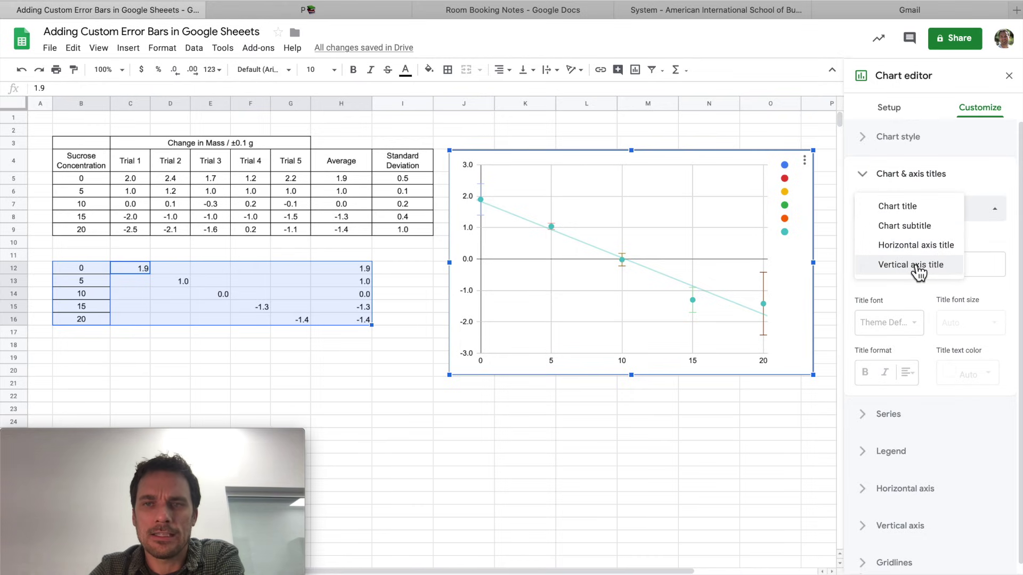
click(787, 221)
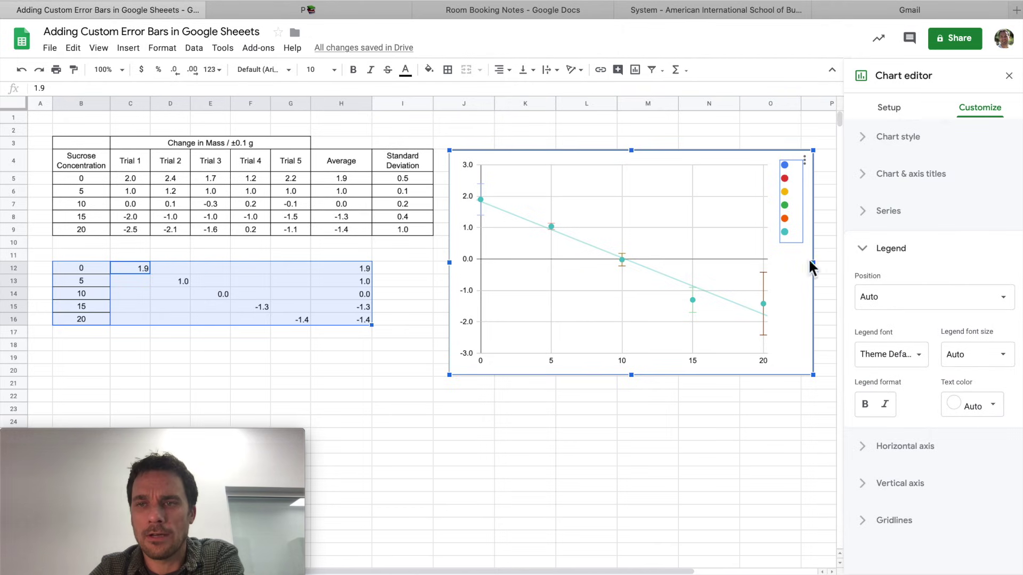
click(881, 304)
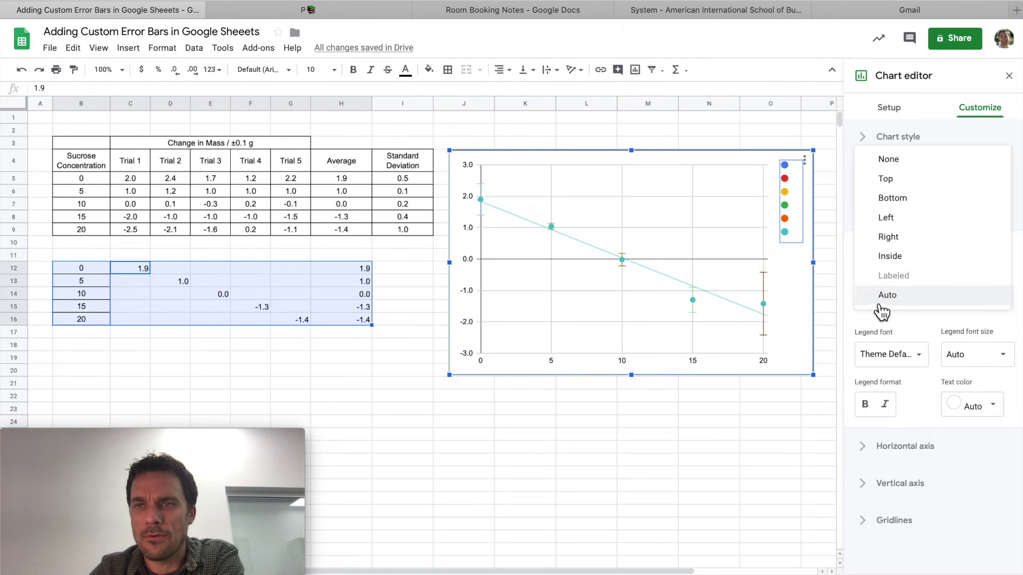
click(888, 157)
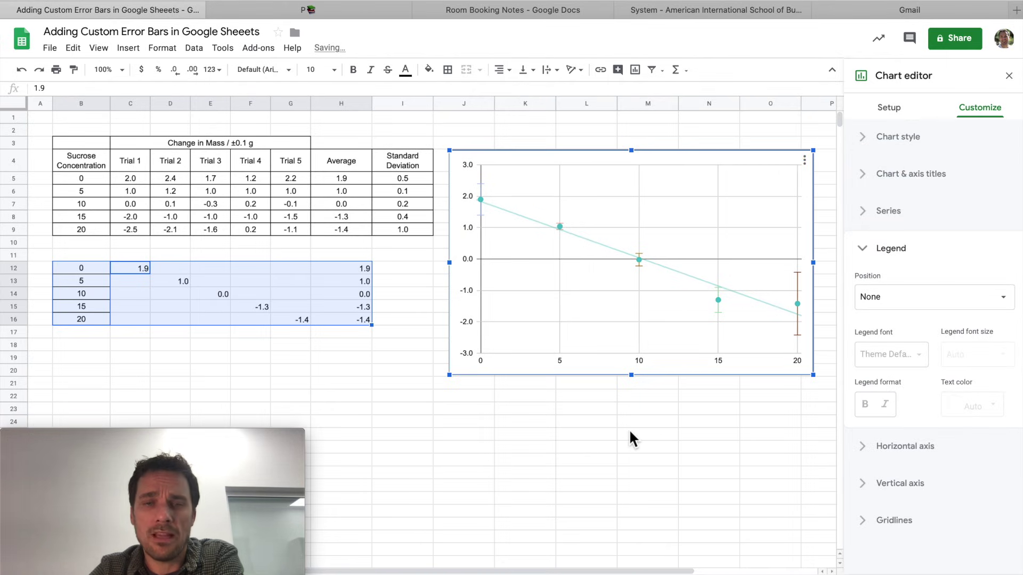